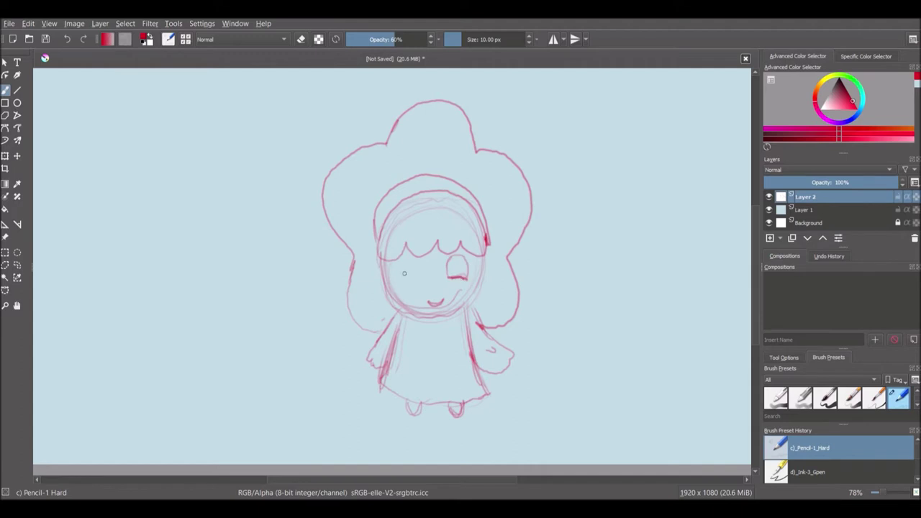
Step: Finish the red sketch by drawing both eyes' details, adding cheek marks and shading the headband's ends
left_click_drag(398, 282, 416, 282)
mouse_move(455, 254)
left_mouse_down()
mouse_move(449, 275)
mouse_move(469, 252)
left_mouse_up()
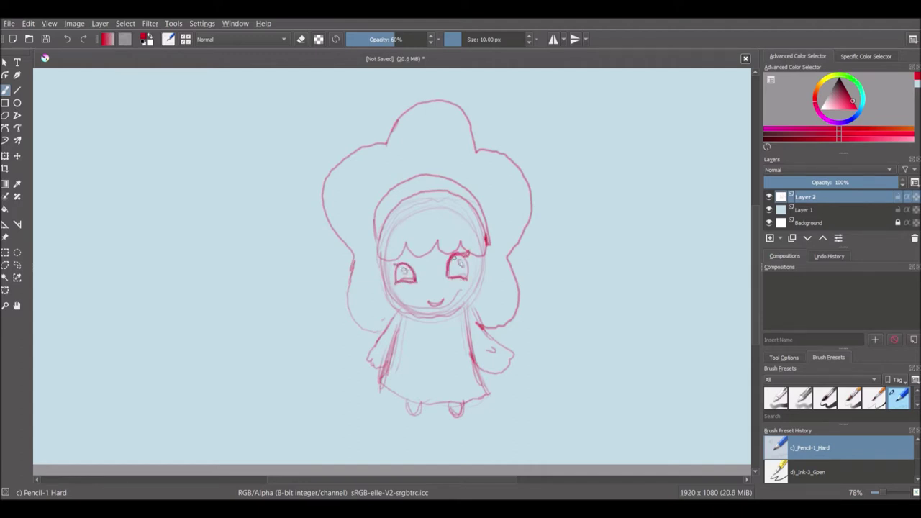
mouse_move(483, 248)
left_mouse_down()
mouse_move(464, 310)
mouse_move(484, 243)
left_mouse_up()
mouse_move(375, 208)
left_mouse_down()
mouse_move(378, 259)
mouse_move(375, 233)
left_mouse_up()
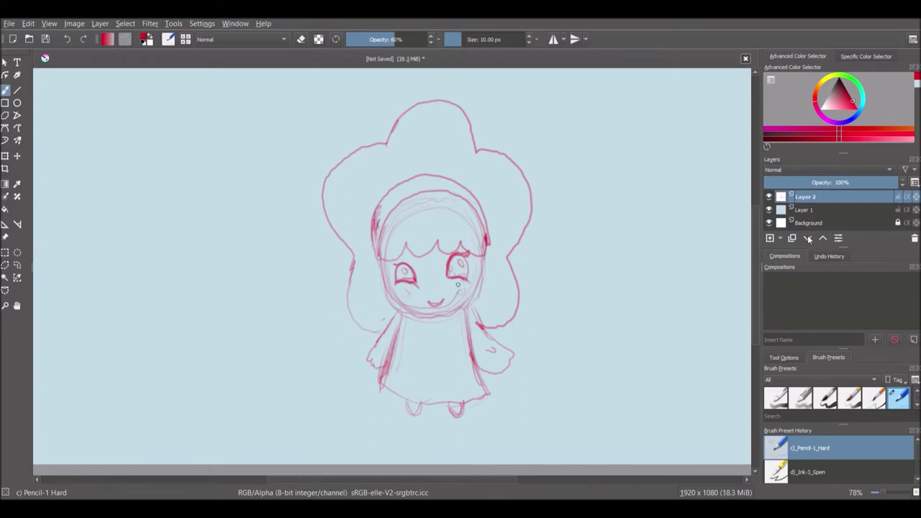
Step: Add a new layer for the line art and set up the Ink-3 Gpen brush with Stabilizer smoothing
left_click(770, 238)
left_click(808, 471)
left_click(784, 357)
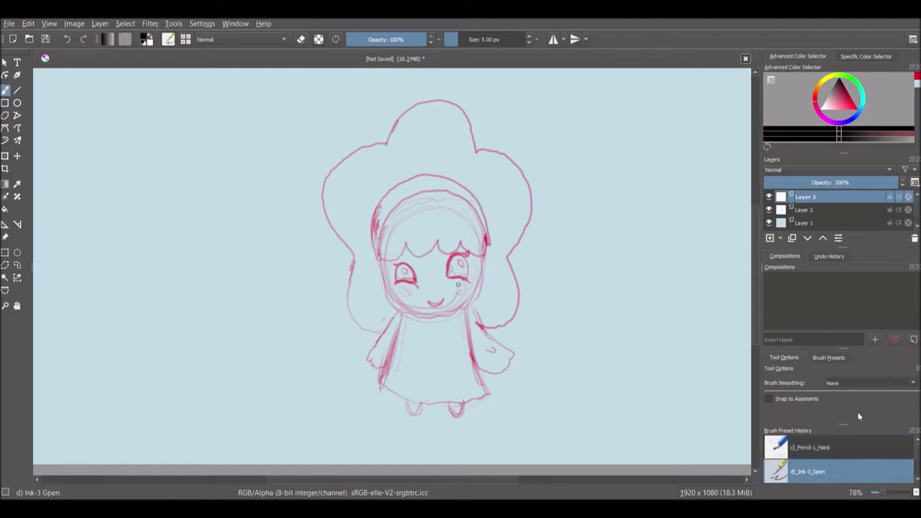
left_click(863, 383)
left_click(858, 417)
Step: Ink the headband, bangs, face and dress outlines in black over the sketch
mouse_move(387, 244)
left_mouse_down()
mouse_move(407, 210)
mouse_move(443, 199)
mouse_move(468, 205)
mouse_move(494, 254)
mouse_move(385, 263)
mouse_move(382, 216)
mouse_move(411, 188)
mouse_move(441, 183)
mouse_move(480, 203)
mouse_move(494, 259)
left_mouse_up()
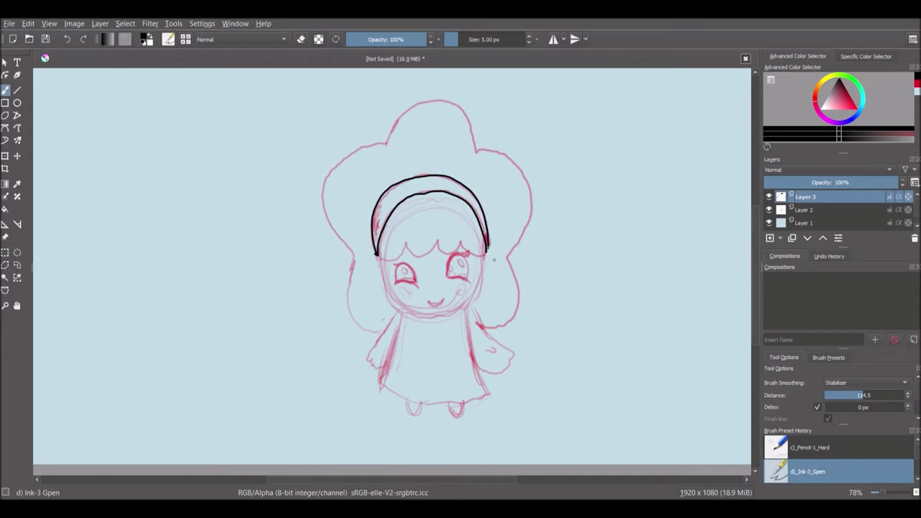
mouse_move(375, 258)
left_mouse_down()
mouse_move(416, 241)
mouse_move(465, 253)
mouse_move(486, 286)
mouse_move(449, 319)
mouse_move(382, 259)
left_mouse_up()
left_click_drag(399, 308, 380, 387)
left_click_drag(465, 306, 485, 398)
mouse_move(380, 389)
left_mouse_down()
mouse_move(436, 413)
mouse_move(485, 402)
left_mouse_up()
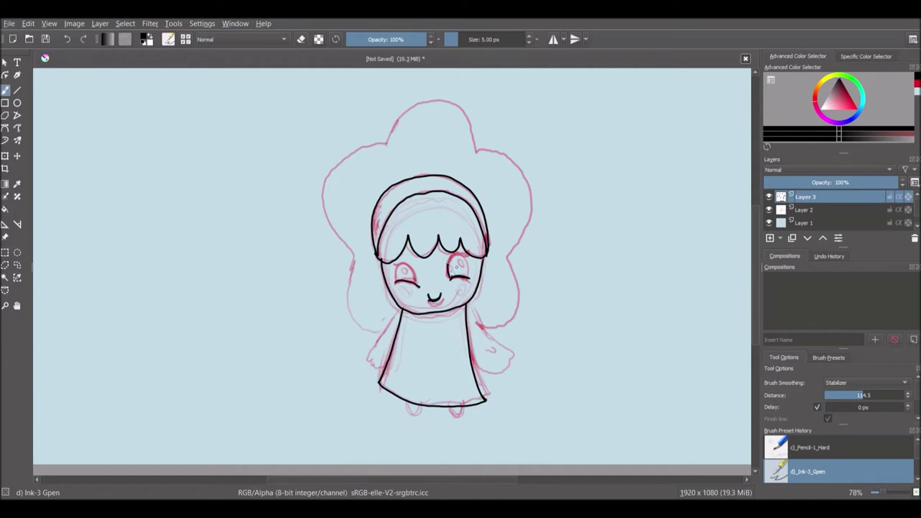
Step: Ink the eyes, arms, feet and flower-shaped hair outline in black, and add a new layer for colouring
left_click_drag(424, 292, 405, 292)
mouse_move(467, 303)
left_mouse_down()
mouse_move(514, 370)
mouse_move(503, 381)
mouse_move(472, 337)
left_mouse_up()
left_click_drag(371, 364, 409, 317)
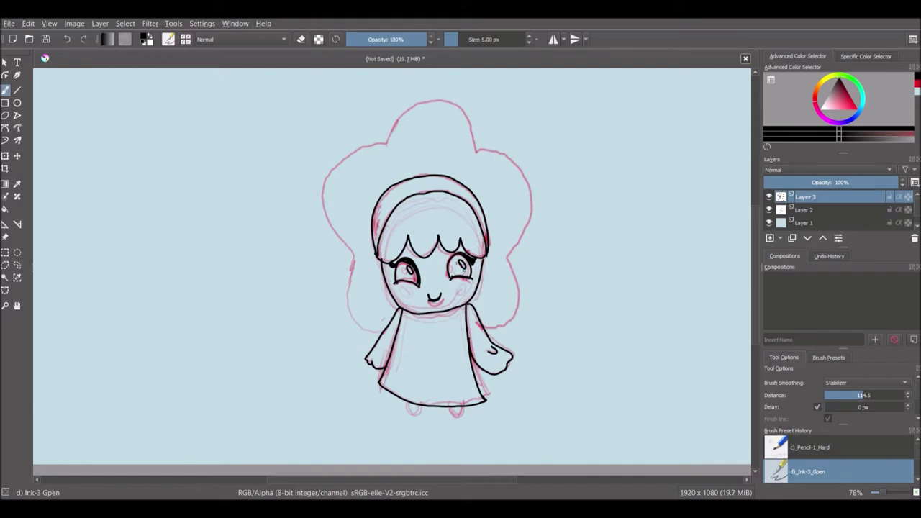
mouse_move(387, 337)
left_mouse_down()
mouse_move(356, 318)
mouse_move(359, 255)
mouse_move(329, 196)
mouse_move(373, 154)
mouse_move(463, 117)
mouse_move(485, 161)
mouse_move(541, 212)
mouse_move(486, 328)
left_mouse_up()
mouse_move(452, 405)
left_mouse_down()
mouse_move(465, 407)
mouse_move(403, 400)
left_mouse_up()
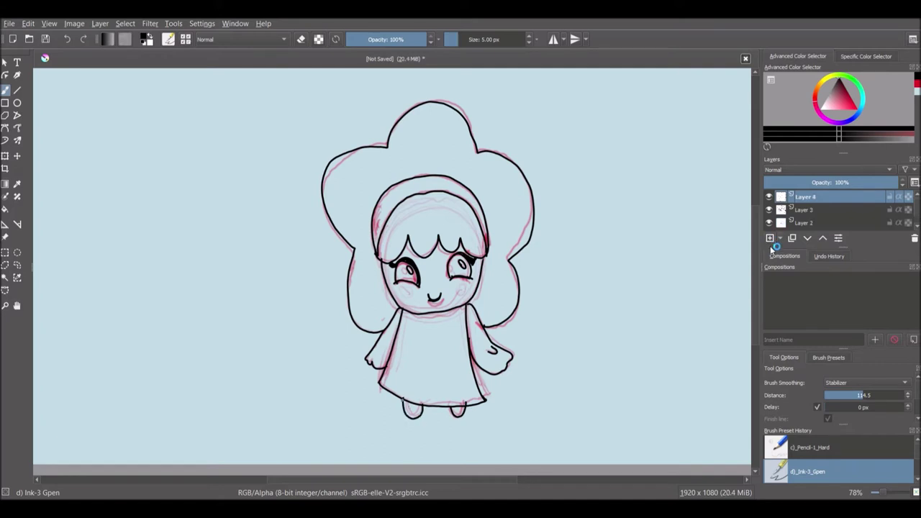
Step: Hide the Layer 2 sketch, select the inside of both eyes and fill them with dark blue
scroll(792, 212, "down", 1)
left_click(769, 204)
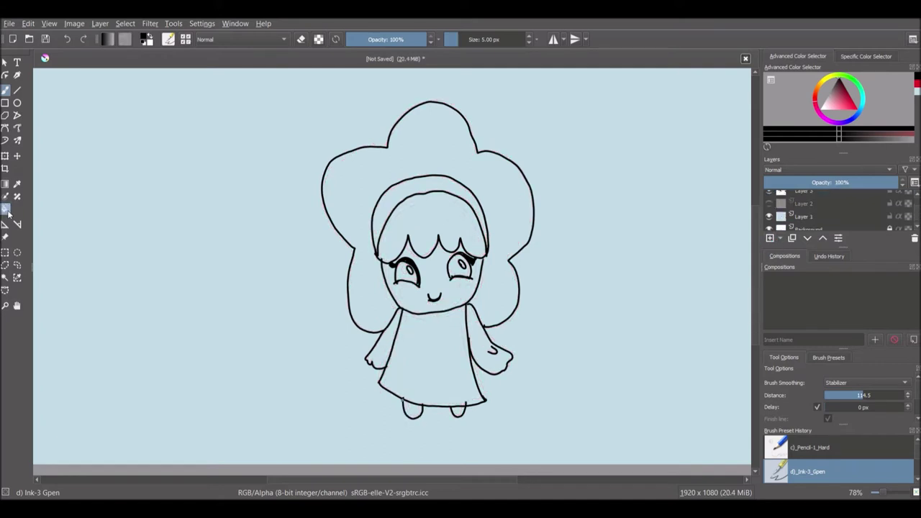
left_click(5, 277)
left_click(408, 273)
left_click(461, 268, "shift")
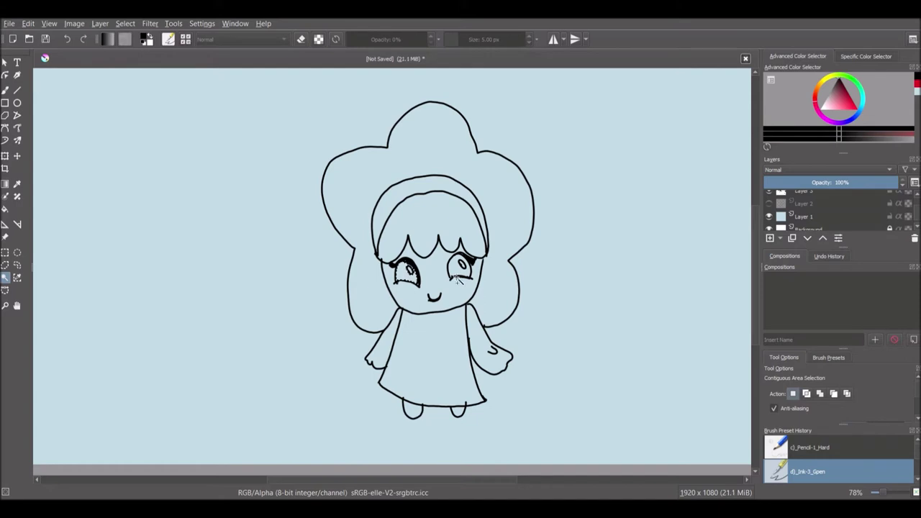
left_click(851, 99)
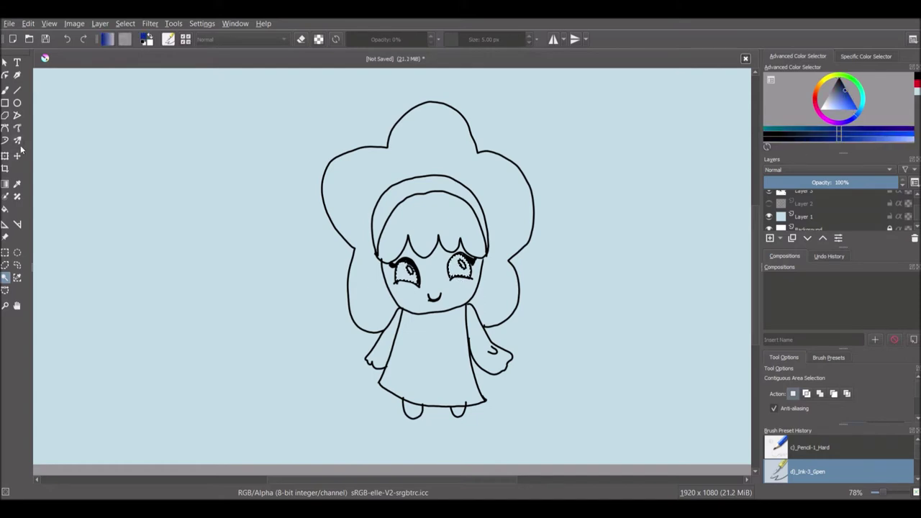
key("f")
left_click(461, 270)
Step: Paint turquoise highlights inside both eyes with the Airbrush Soft brush at 8.44 px
left_click(847, 108)
left_click(771, 129)
left_click(772, 128)
left_click(771, 129)
left_click(7, 90)
left_click(828, 357)
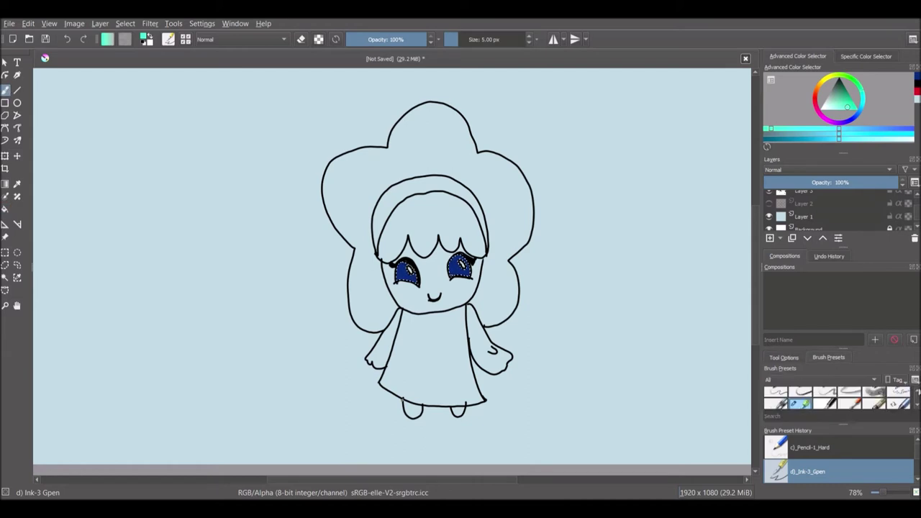
left_click(850, 398)
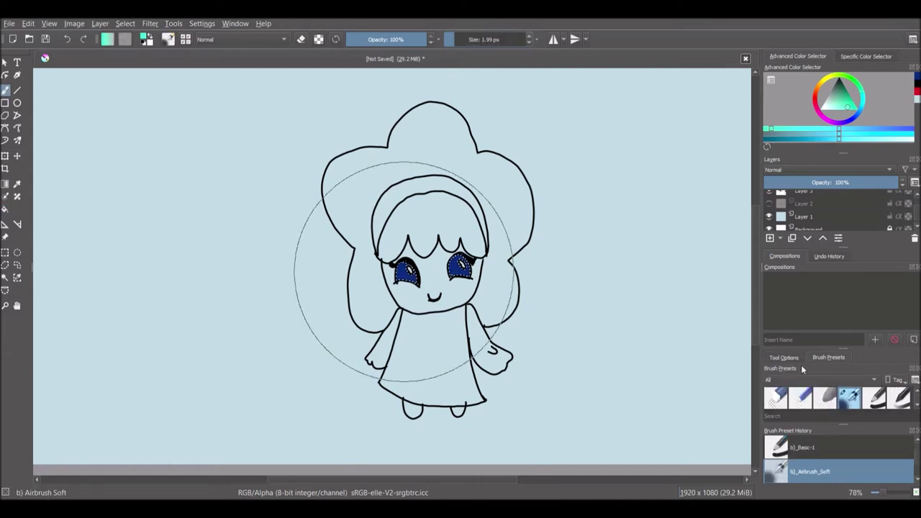
left_click(784, 357)
left_click_drag(504, 40, 468, 41)
mouse_move(453, 260)
left_mouse_down()
mouse_move(454, 273)
mouse_move(454, 265)
left_mouse_up()
key("Insert")
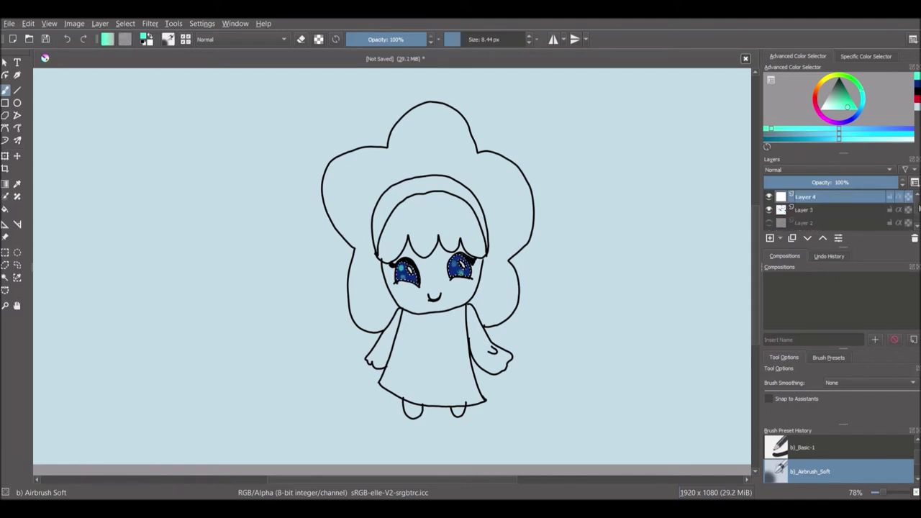
Step: Select the flower-shaped hair and the dress and fill them with light yellow
left_click(5, 278)
left_click(363, 224)
left_click(823, 85)
left_click(846, 108)
left_click_drag(845, 108, 844, 113)
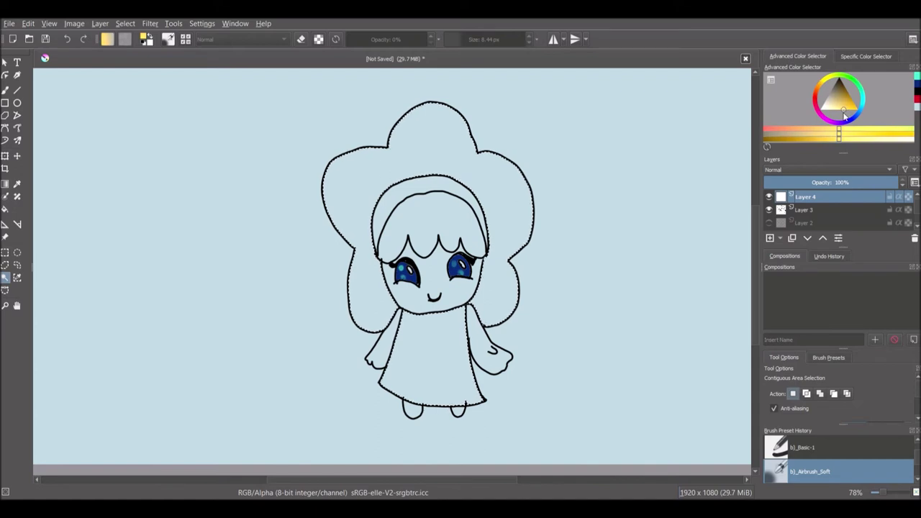
left_click(5, 210)
left_click(514, 266)
Step: Select the headband and fill it with magenta
left_click(847, 100)
left_click(851, 101)
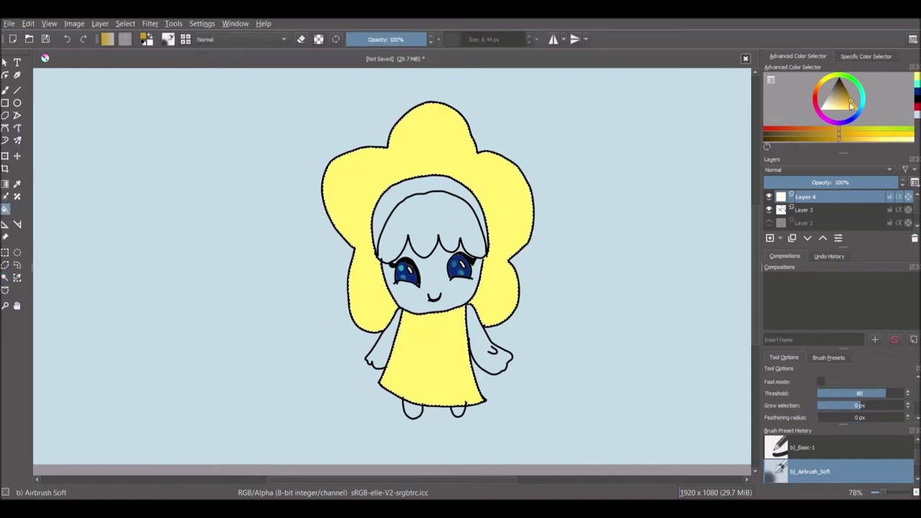
left_click(5, 278)
left_click(383, 207)
left_click(818, 111)
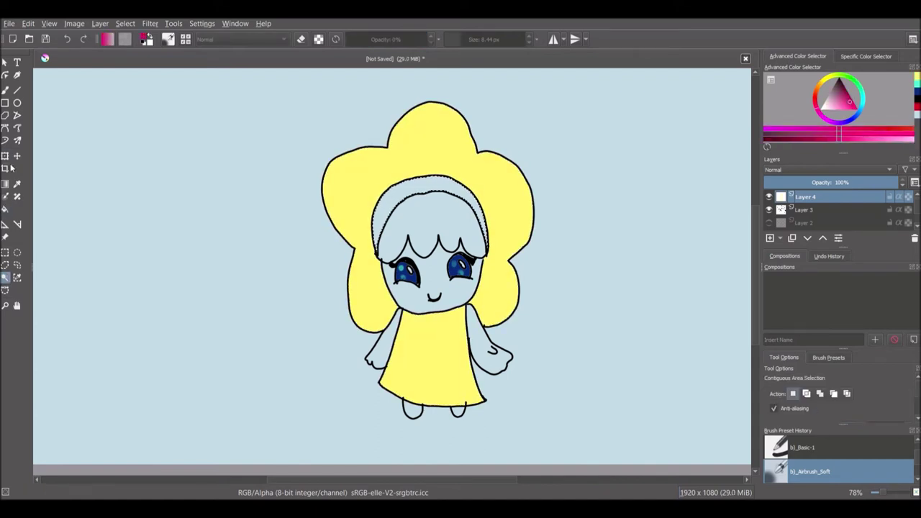
left_click(5, 208)
key("shift+BackSpace")
Step: Select the bangs and fill them with the same light yellow as the outer hair
left_click(5, 278)
left_click(917, 85)
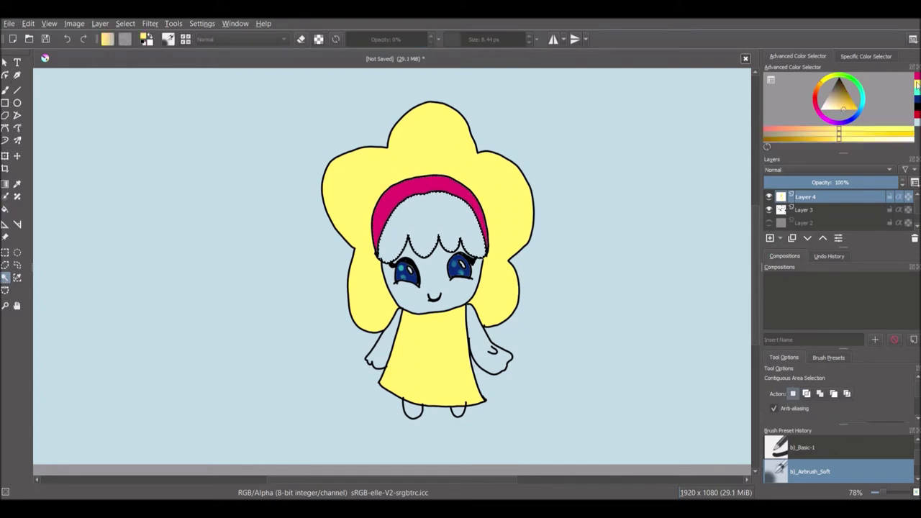
left_click(5, 209)
left_click(431, 229)
Step: Shade the flower-shaped hair, bangs and dress in a darker yellow with Airbrush Soft at 44.10 px
left_click(5, 278)
left_click(359, 202)
left_click(842, 97)
left_click(5, 89)
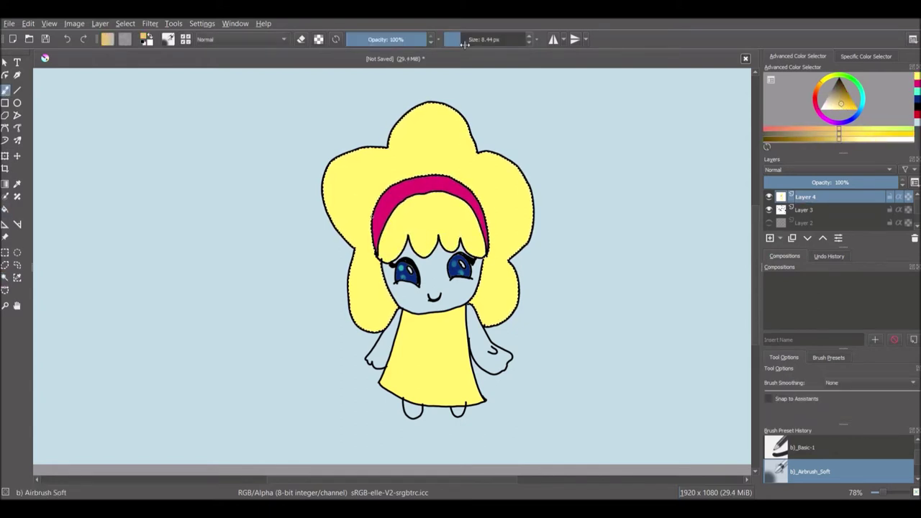
left_click(5, 278)
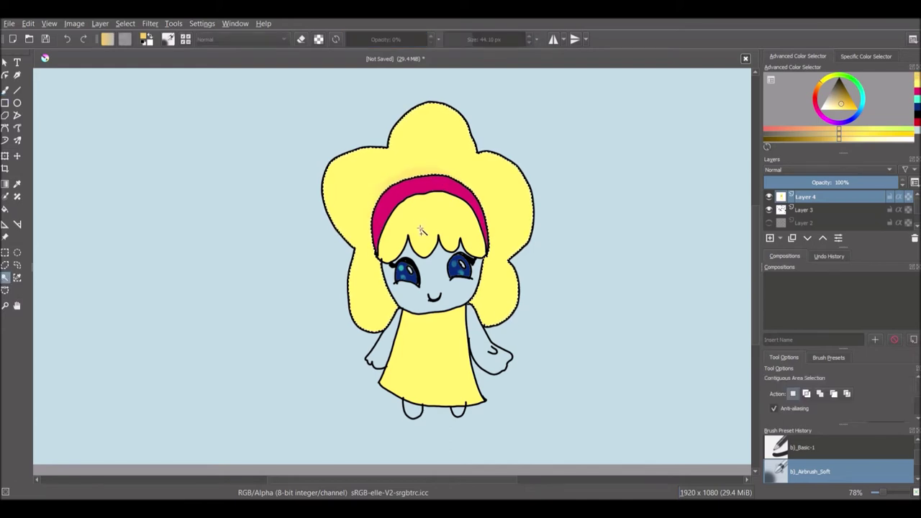
key("b")
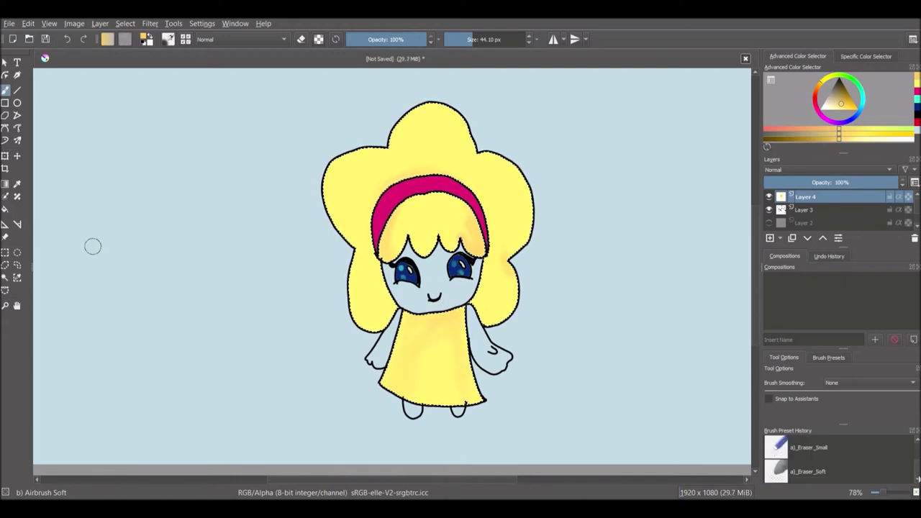
Step: Stamp pale yellow sparkles across the flower-shaped hair with the Stamp Sparkles brush at 200 px
left_click(828, 357)
scroll(917, 416, "down", 4)
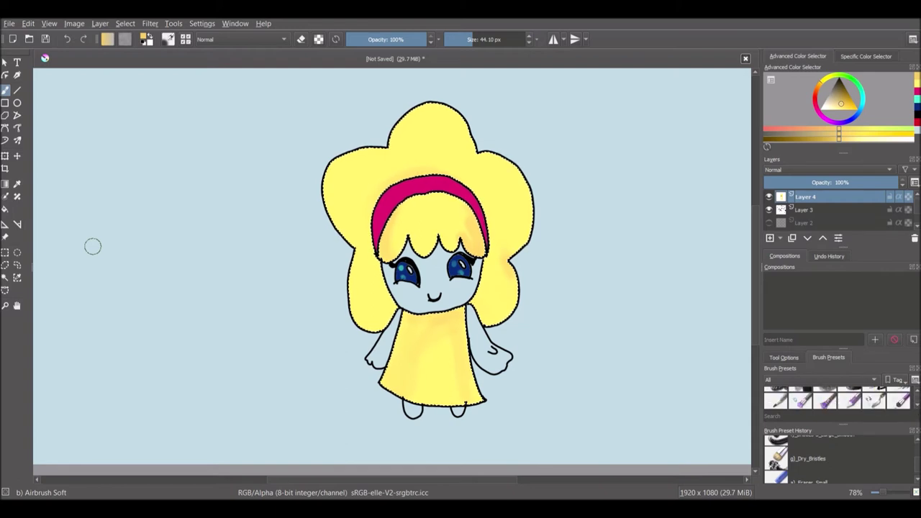
scroll(918, 416, "down", 8)
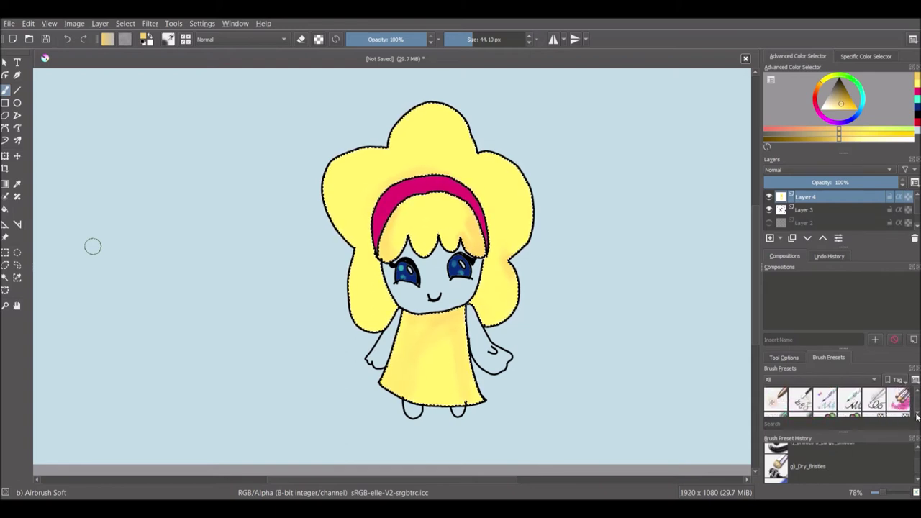
left_click(899, 398)
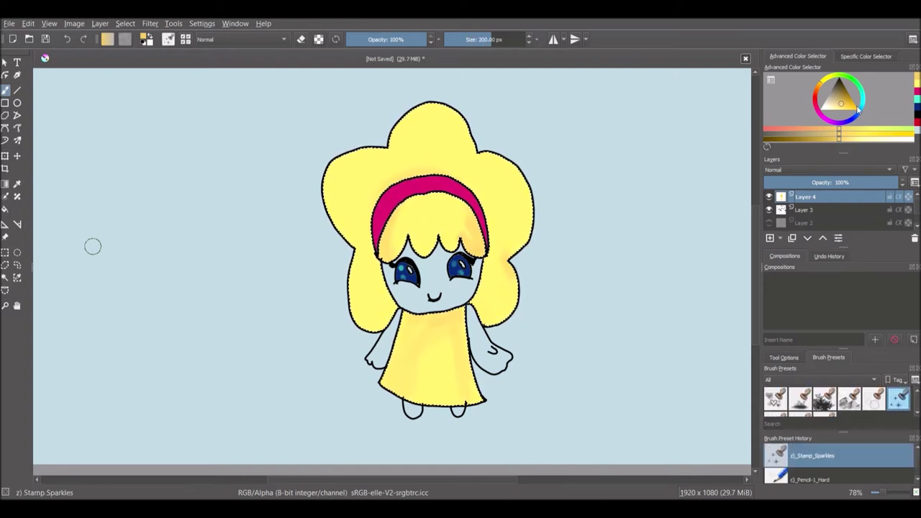
left_click(833, 107)
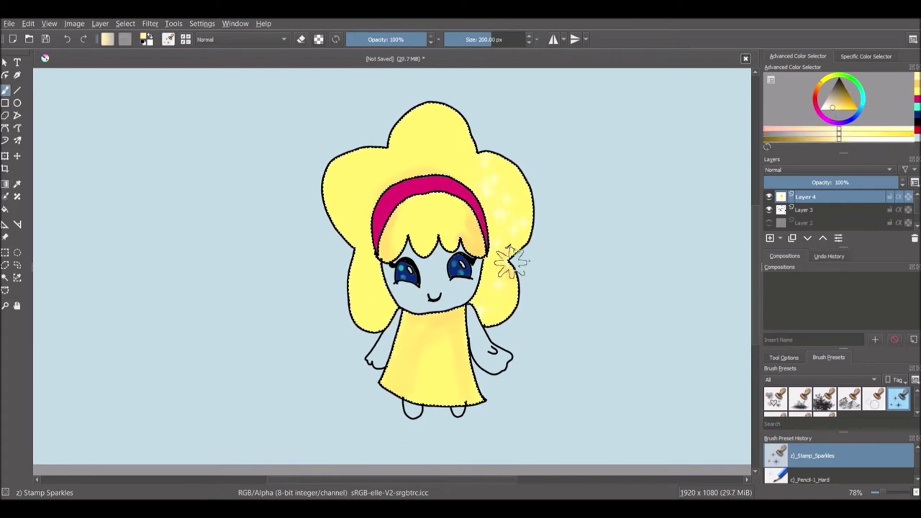
left_click_drag(833, 108, 822, 81)
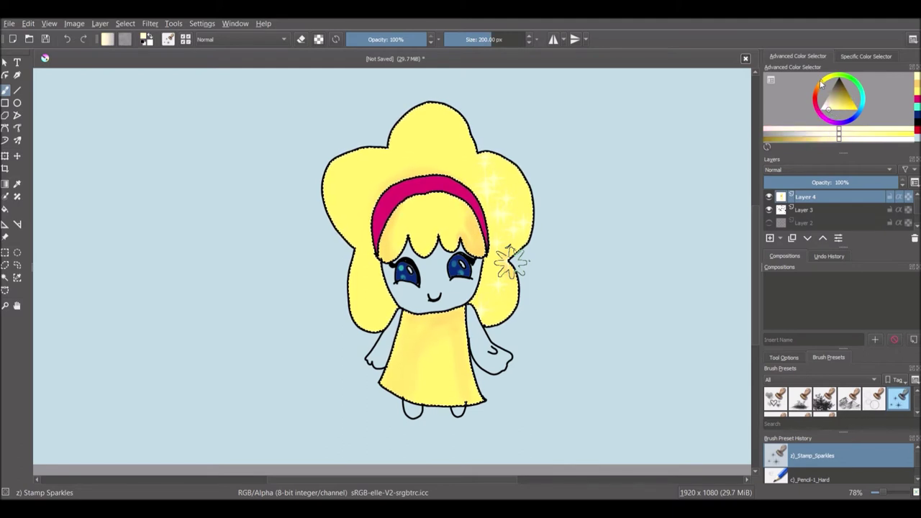
left_click_drag(356, 216, 418, 134)
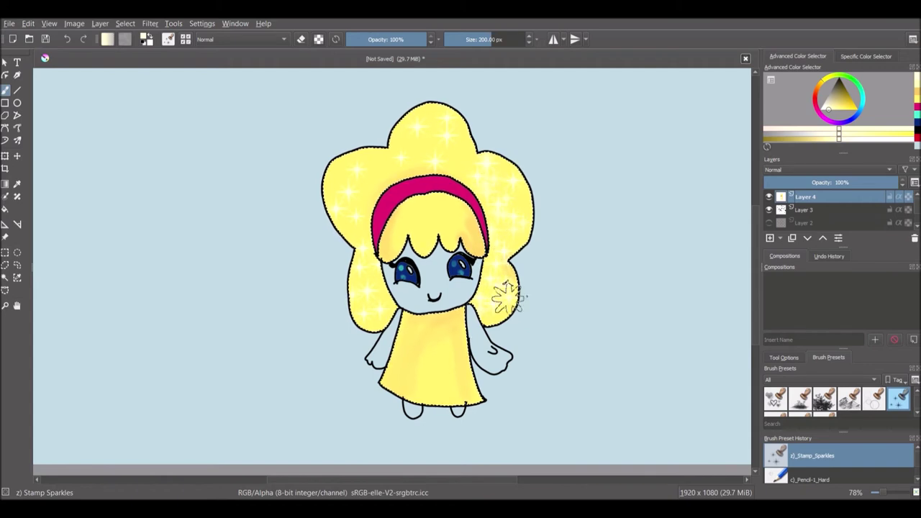
Step: Select the face, arms and feet and fill them with near-white
left_click(5, 278)
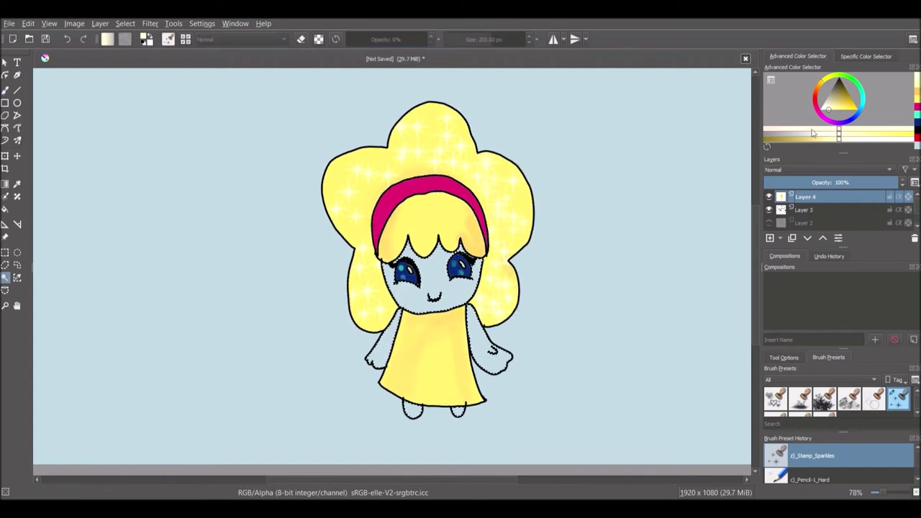
key("f")
left_click(470, 308)
Step: Tint the face, arms and feet with a soft cream shade using Airbrush Soft at 44.10 px
left_click_drag(917, 407, 917, 399)
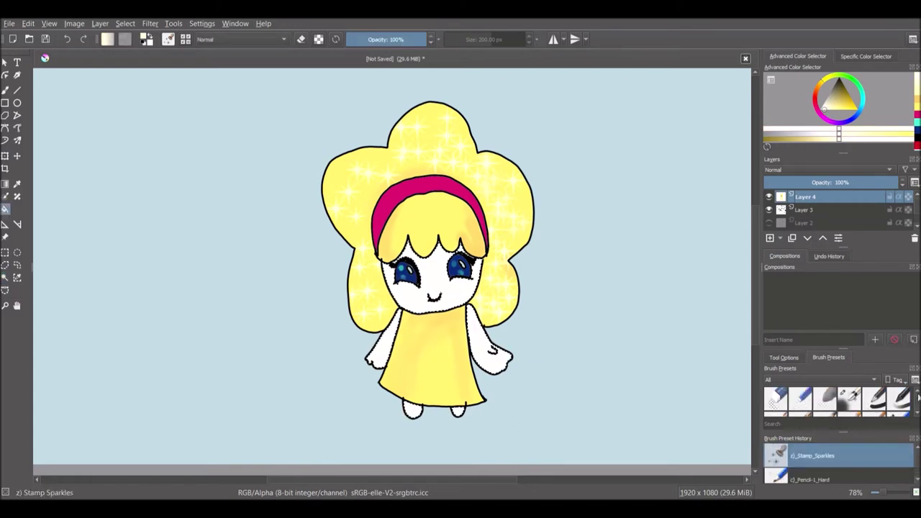
left_click(851, 401)
left_click(825, 106)
left_click_drag(824, 107, 832, 107)
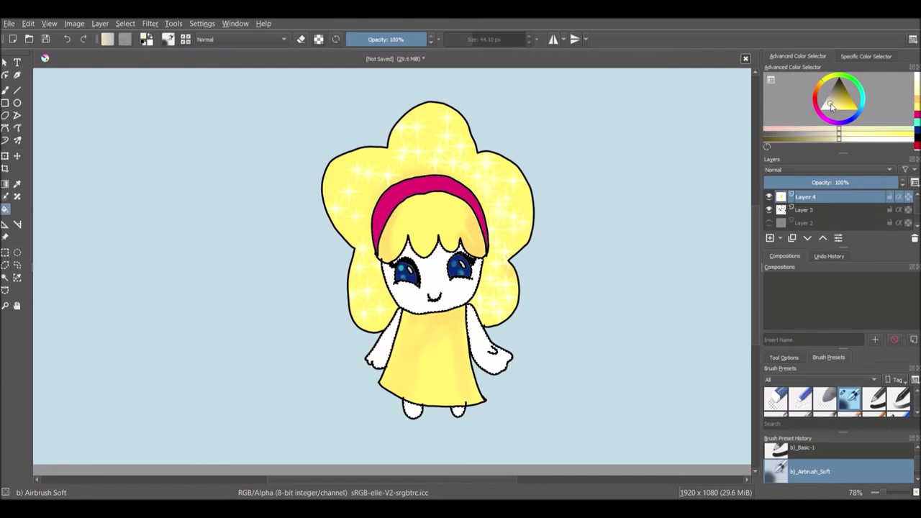
key("b")
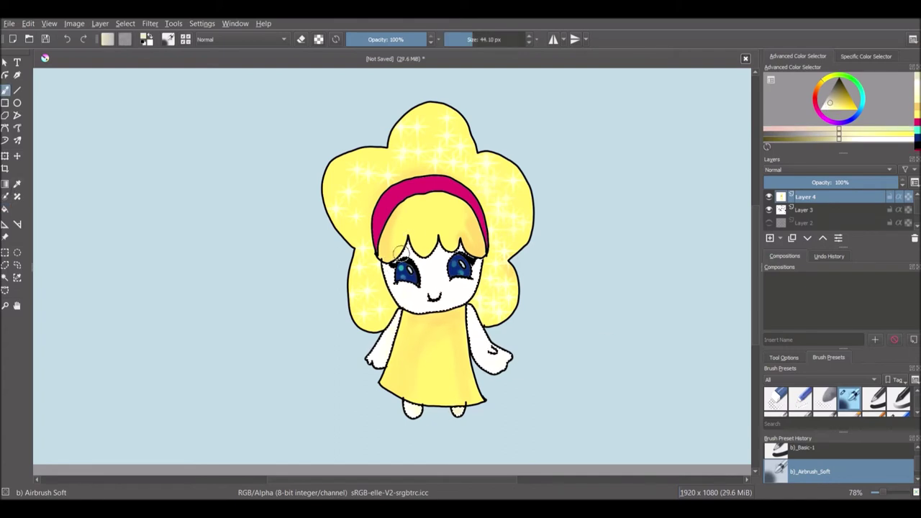
Step: Select the headband and airbrush pale pink shine streaks across it, reducing the brush to 12.74 px for the finer ones
left_click(5, 278)
left_click(432, 184)
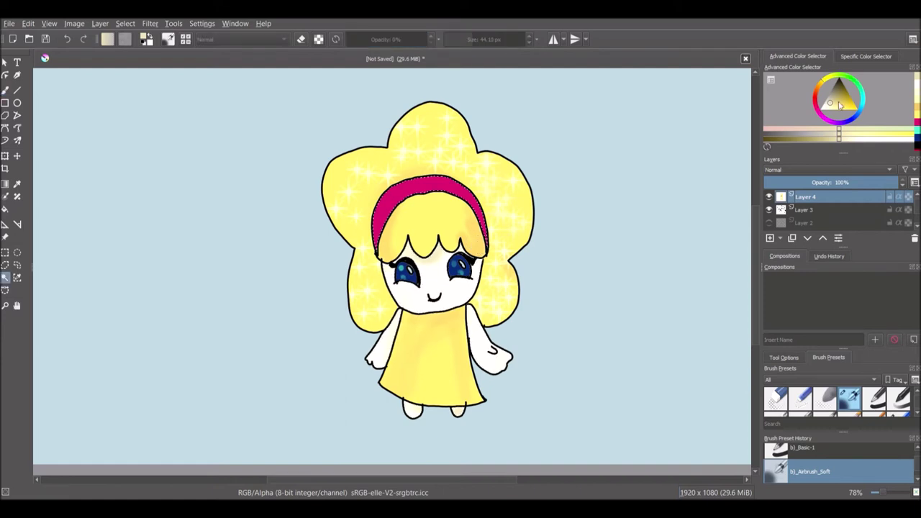
left_click(823, 111)
left_click(918, 122)
left_click_drag(832, 109, 823, 110)
left_click(5, 92)
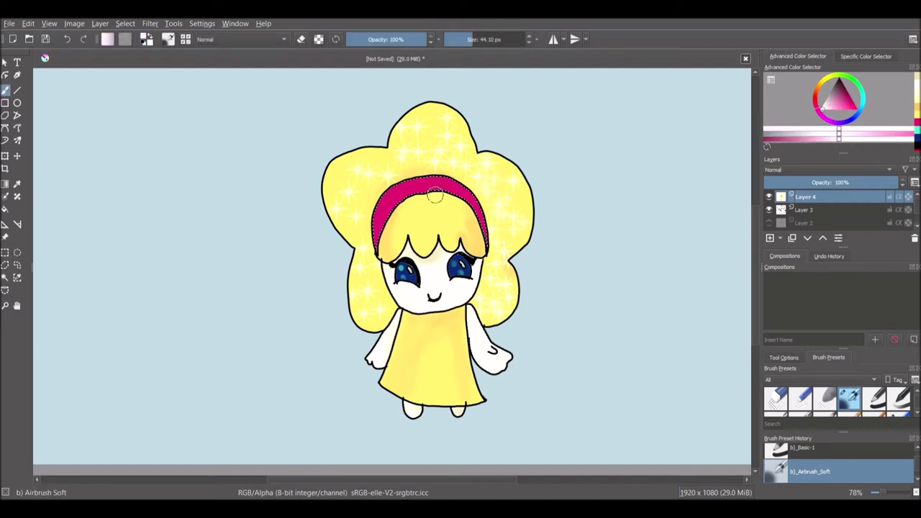
left_click_drag(434, 196, 425, 182)
left_click(464, 41)
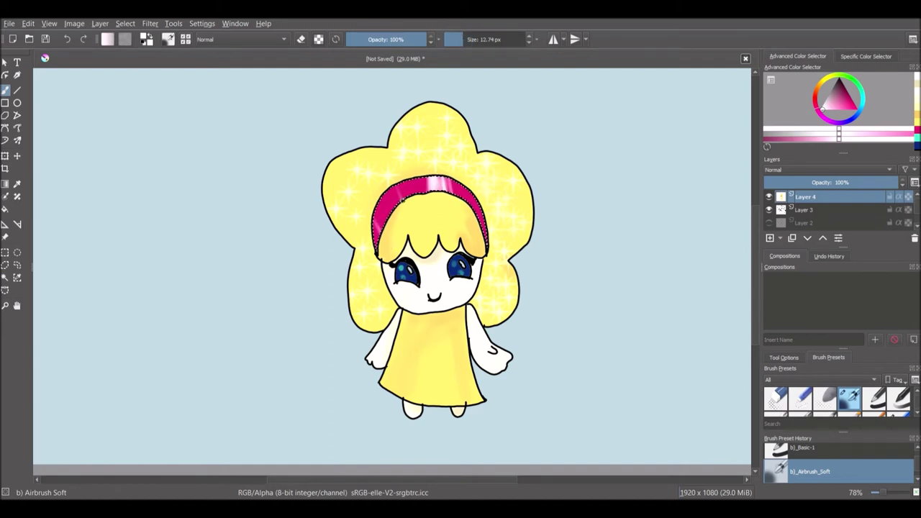
Step: Stamp near-white sparkles along the headband with the Stamp Sparkles brush at 25.27 px
left_click(918, 130)
left_click_drag(835, 106, 822, 108)
scroll(856, 463, "up", 3)
left_click(856, 463)
left_click(857, 464)
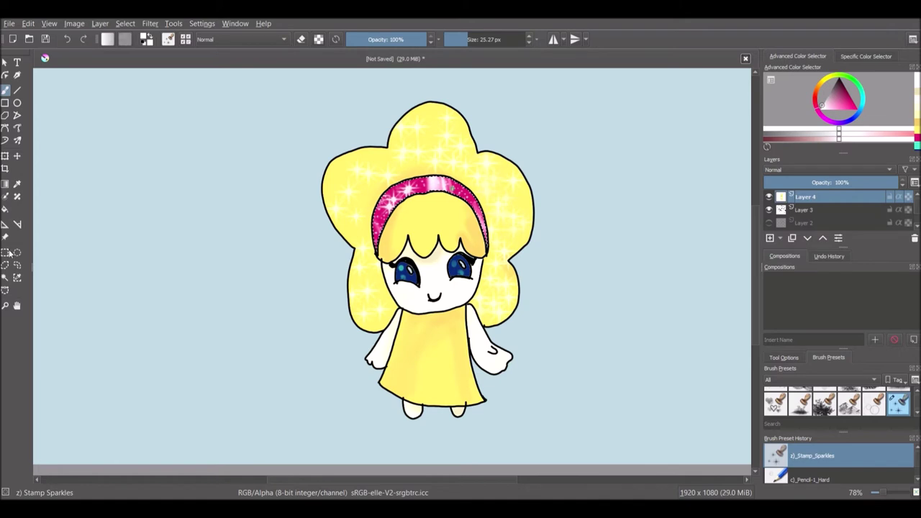
Step: Select the yellow dress and stamp white sparkles over it with the Stamp Sparkles brush at 101.89 px
left_click(5, 278)
left_click(458, 388)
left_click(5, 90)
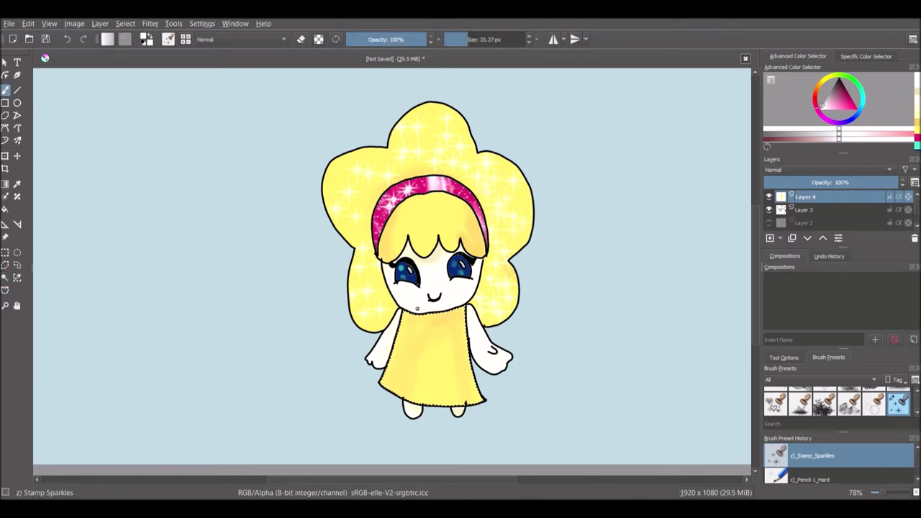
left_click(822, 109)
left_click(412, 320)
left_click(481, 39)
mouse_move(472, 391)
left_mouse_down()
mouse_move(415, 388)
mouse_move(403, 365)
mouse_move(463, 342)
mouse_move(409, 323)
mouse_move(457, 320)
mouse_move(447, 347)
mouse_move(415, 316)
mouse_move(455, 351)
mouse_move(454, 383)
mouse_move(418, 353)
mouse_move(448, 396)
mouse_move(452, 333)
left_mouse_up()
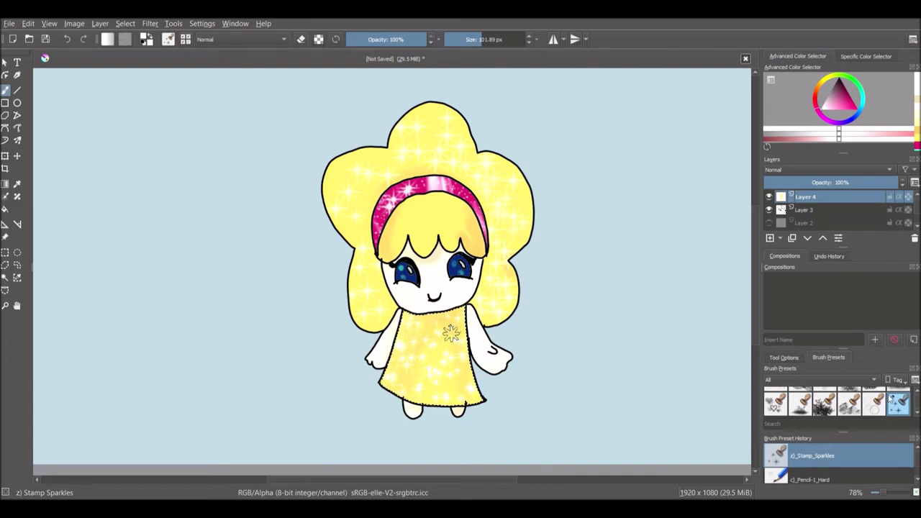
Step: Clear the dress selection, then add a new layer directly below Layer 3 for the background
left_click(6, 277)
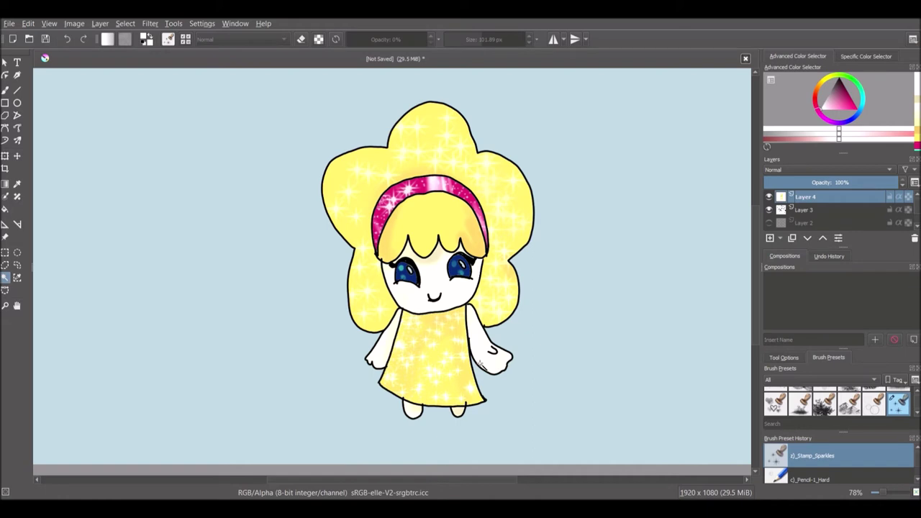
left_click(5, 89)
left_click(770, 238)
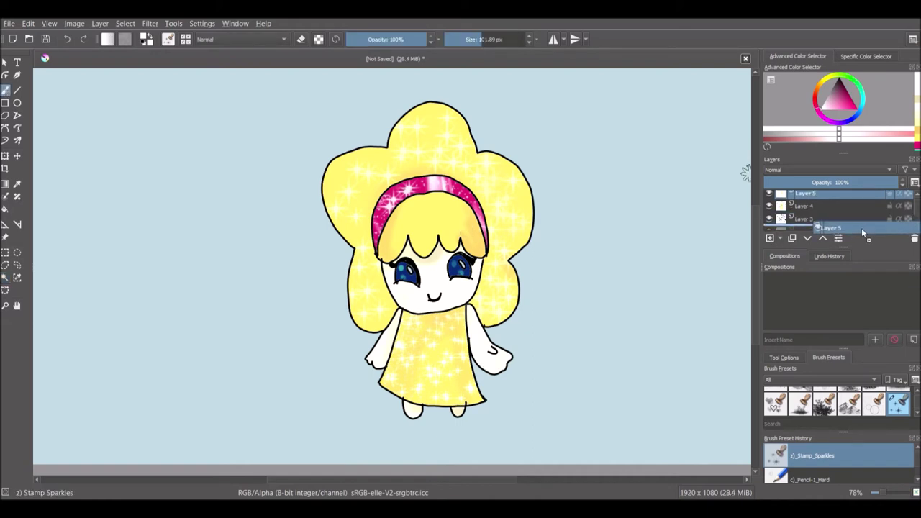
scroll(755, 303, "down", 3)
scroll(849, 196, "up", 1)
Step: Merge Layer 4 and Layer 3 into a single character layer
left_click(837, 198)
left_click(822, 212, "ctrl")
key("ctrl+g")
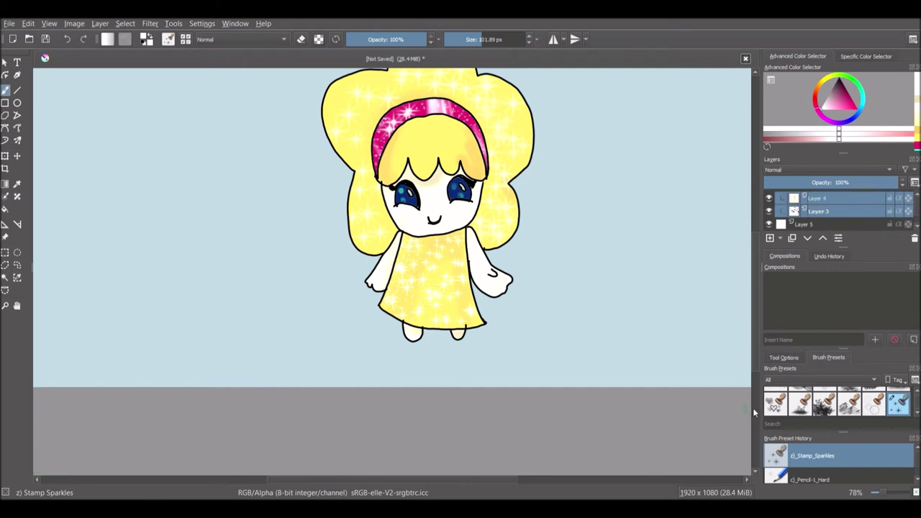
left_click(828, 224)
left_click(829, 209)
left_click(830, 198, "shift")
key("ctrl+e")
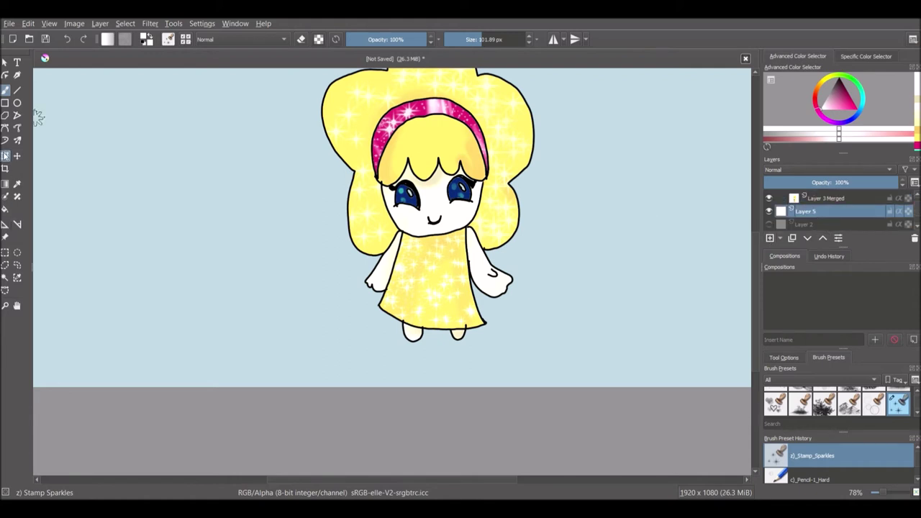
Step: Scale the merged character down slightly and shift it towards the middle of the canvas
left_click(6, 155)
left_click(826, 199)
left_click_drag(756, 336, 756, 312)
left_click_drag(538, 401, 516, 370)
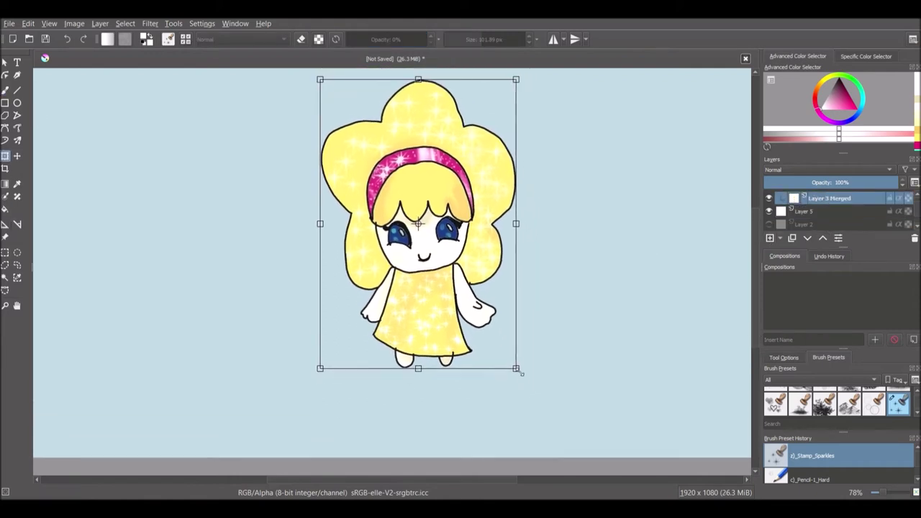
left_click_drag(505, 261, 535, 276)
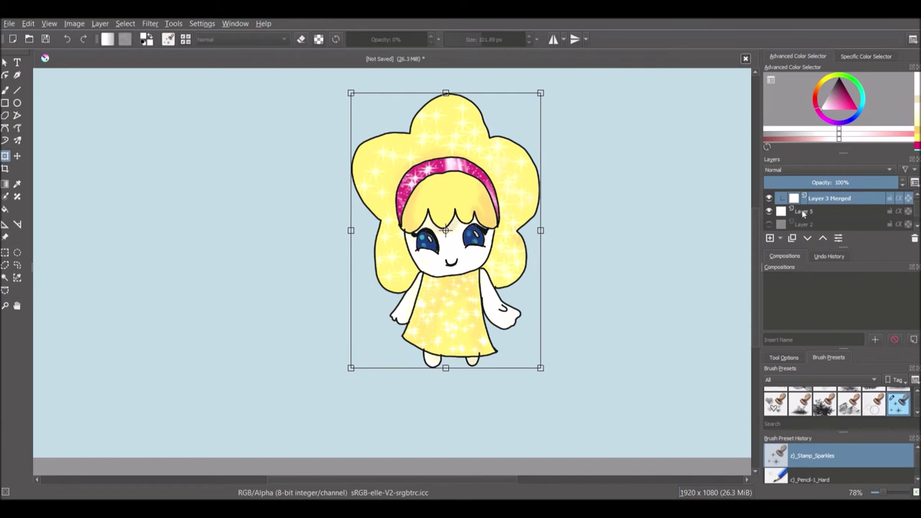
Step: Hide the merged character layer and fill Layer 5 with dark blue
left_click(769, 198)
left_click(828, 211)
left_click(857, 116)
left_click(844, 93)
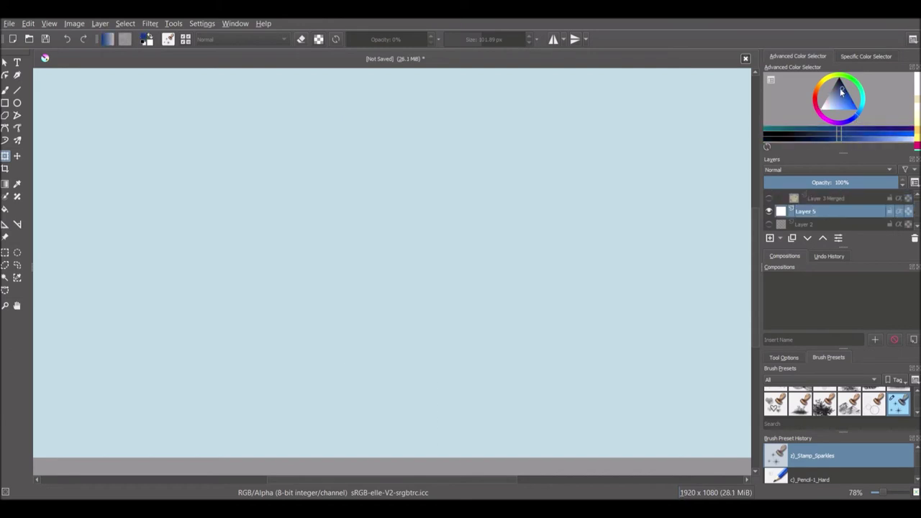
key("f")
left_click(201, 210)
left_click(824, 201)
left_click(769, 199)
left_click(769, 199)
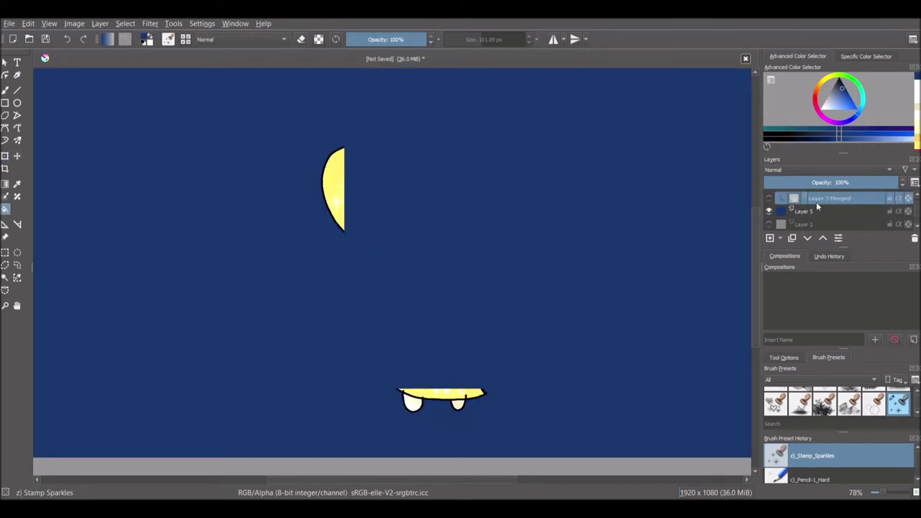
left_click(769, 199)
left_click(769, 199)
Step: Try a brighter blue Airbrush Soft stroke on the dark background, and move the merged character layer below Layer 5
key("b")
left_click(809, 212)
left_click_drag(917, 460, 917, 472)
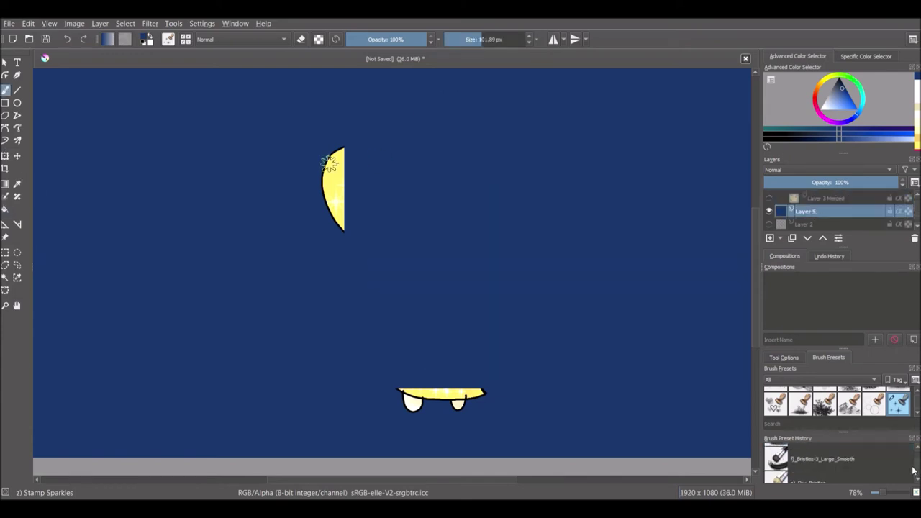
left_click(861, 469)
scroll(880, 446, "up", 3)
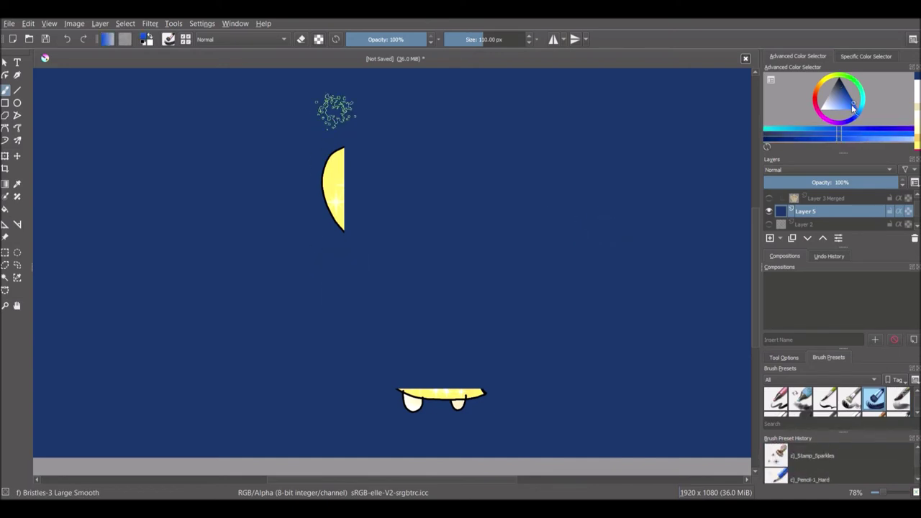
scroll(906, 411, "up", 5)
left_click(850, 401)
left_click_drag(337, 139, 335, 245)
key("ctrl+z")
mouse_move(823, 200)
left_mouse_down()
mouse_move(822, 221)
mouse_move(834, 223)
left_mouse_up()
left_click(828, 198)
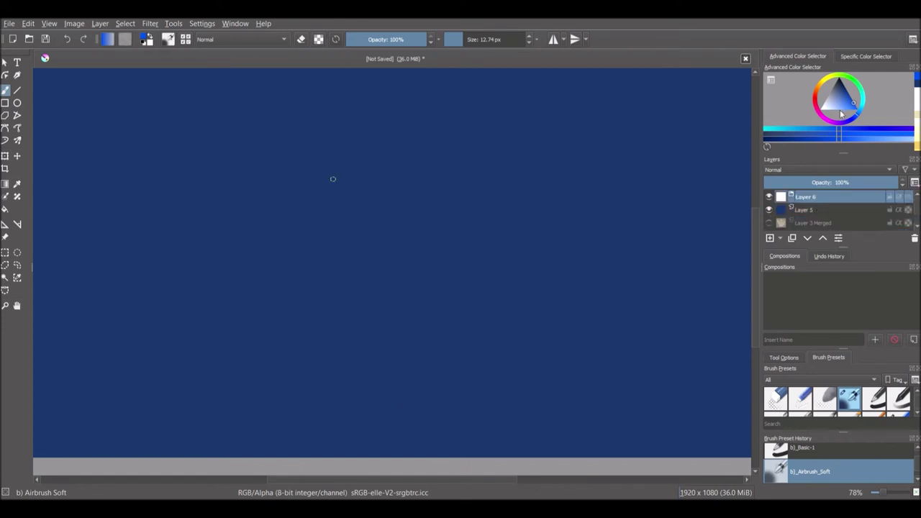
Step: Switch to the Stamp Sparkles brush with white as the colour and set its size to 195.96 px
scroll(838, 453, "up", 2)
left_click(839, 452)
left_click(476, 41)
left_click_drag(832, 107, 815, 122)
left_click(465, 40)
left_click(491, 41)
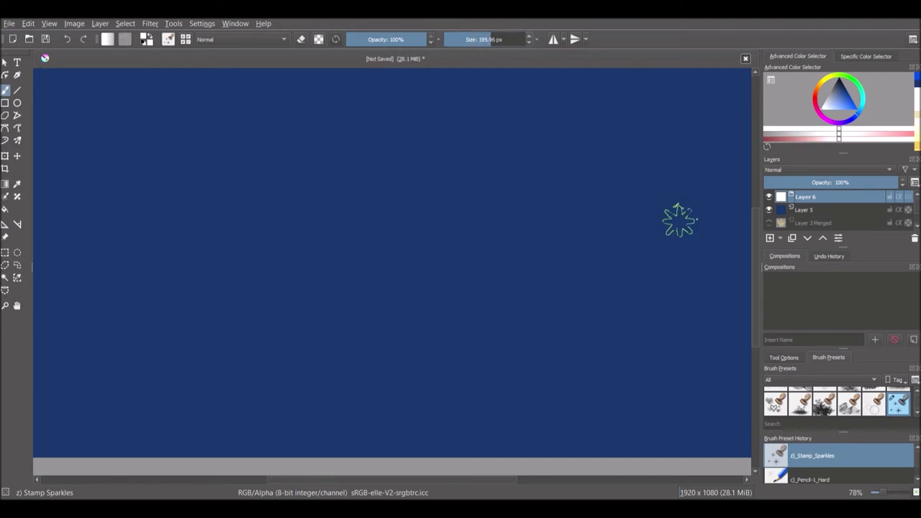
Step: Undo the background fill, character resize and layer merge, back to the separate Layer 4 and Layer 3
key("Page_Down")
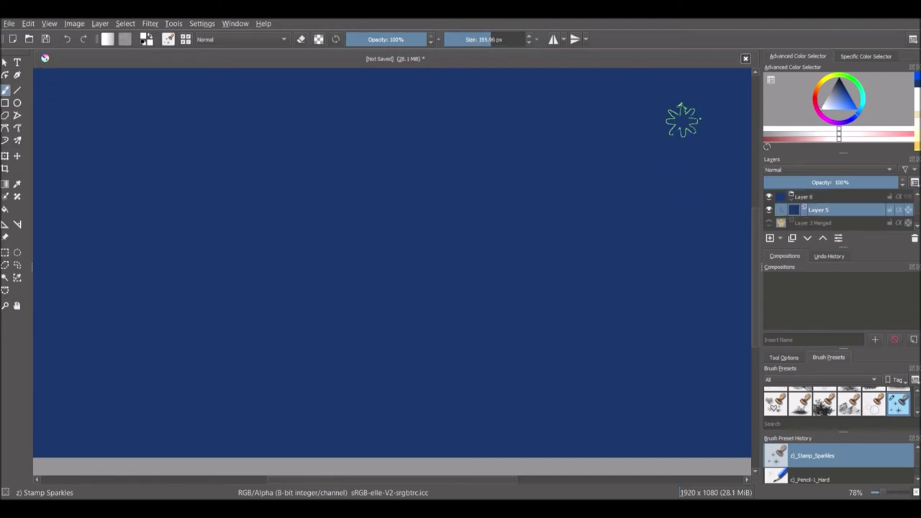
key("Page_Up")
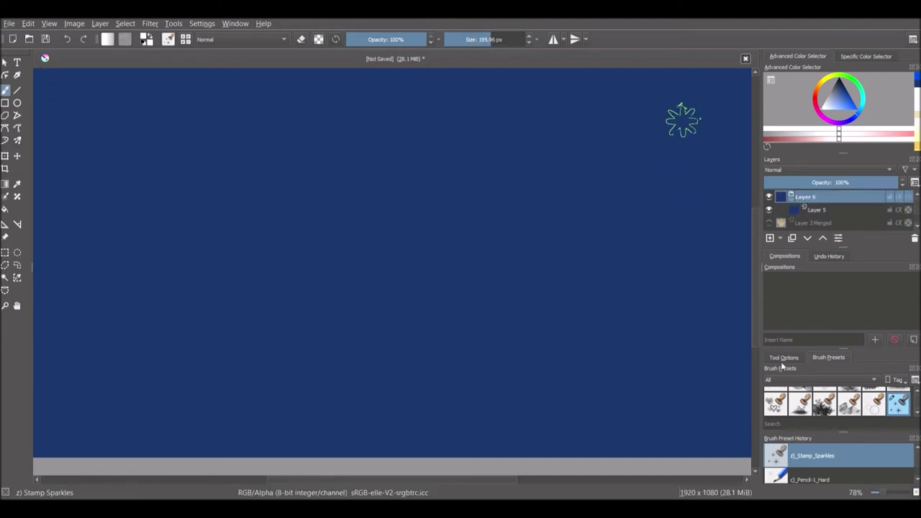
key("ctrl+z")
key("ctrl+z")
key("ctrl+z")
key("ctrl+z")
key("ctrl+z")
key("ctrl+z")
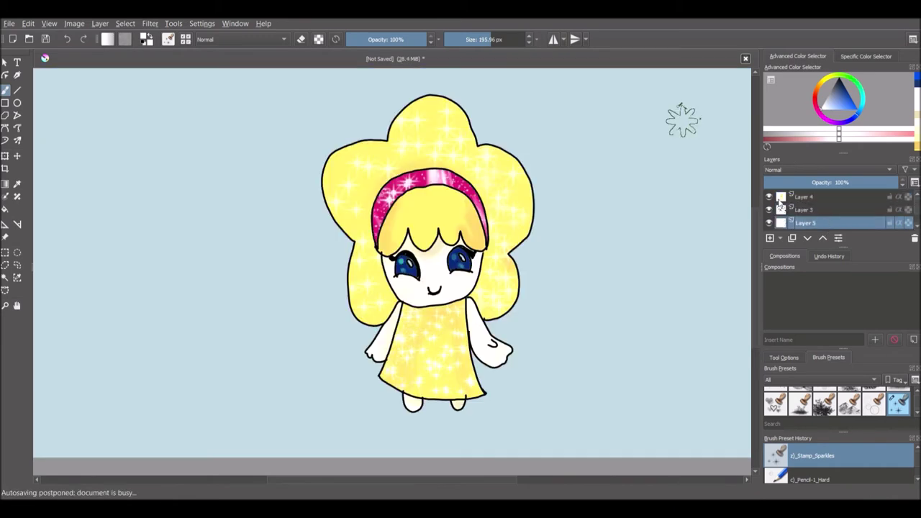
Step: Hide Layer 4 and Layer 3 and fill Layer 5 with a deep navy blue
left_click(918, 81)
left_click(5, 209)
left_click(353, 245)
key("ctrl+z")
left_click_drag(847, 97, 848, 90)
left_click(689, 205)
Step: Stamp white sparkles as stars across the whole navy background with the Stamp Sparkles brush at 195.96 px
left_click(822, 111)
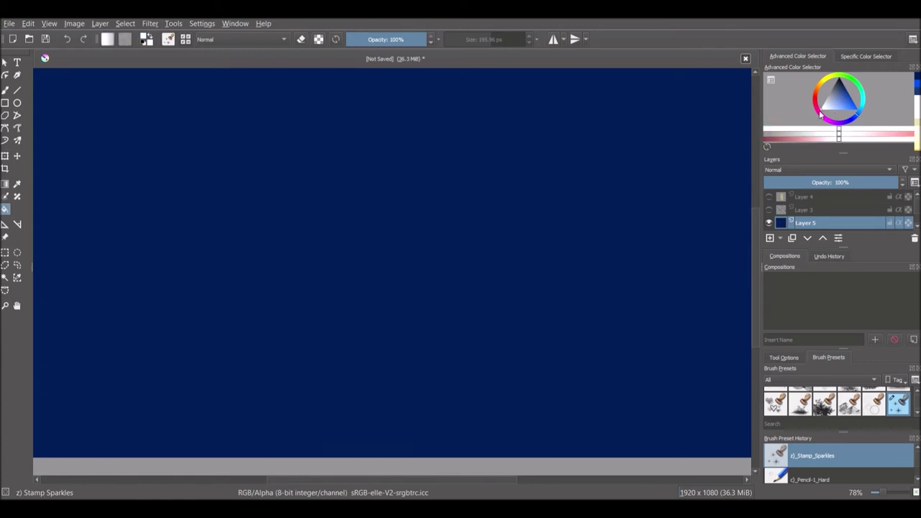
left_click(5, 91)
left_click(67, 102)
mouse_move(67, 103)
left_mouse_down()
mouse_move(78, 319)
mouse_move(142, 189)
mouse_move(531, 319)
mouse_move(664, 269)
mouse_move(479, 159)
mouse_move(308, 350)
mouse_move(76, 401)
mouse_move(298, 389)
left_mouse_up()
left_click(251, 420)
left_click(509, 105)
left_click(245, 82)
left_click(357, 292)
left_click(531, 373)
left_click(611, 407)
left_click(699, 129)
left_click(755, 203)
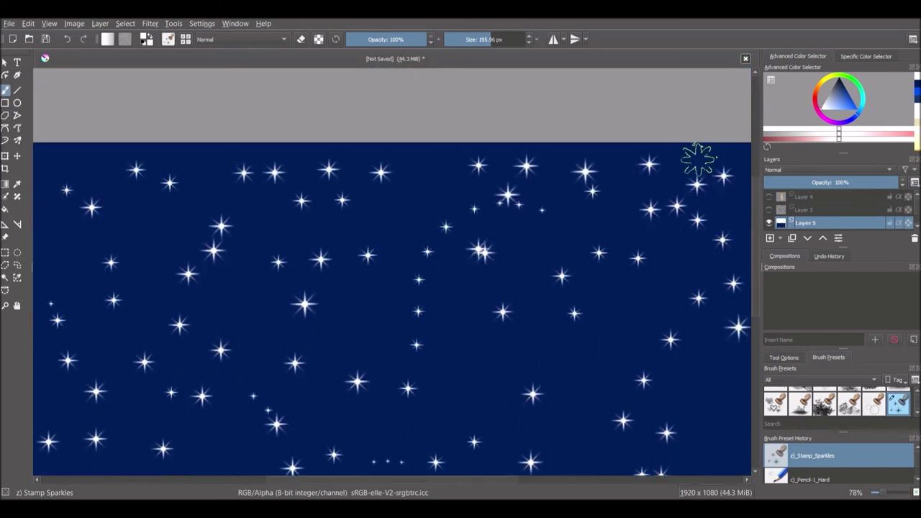
Step: Show Layer 3 and Layer 4 again over the starry background
scroll(741, 288, "down", 3)
left_click(784, 209)
left_click(770, 209)
left_click(769, 197)
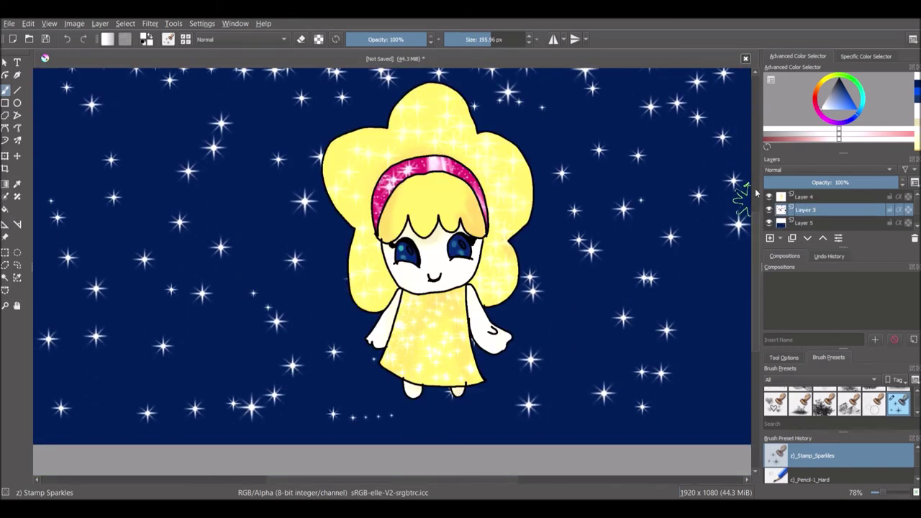
Step: Hide the starry background, select the eye highlights on Layer 4 and fill them with white
left_click(804, 198)
left_click(769, 224)
left_click(5, 278)
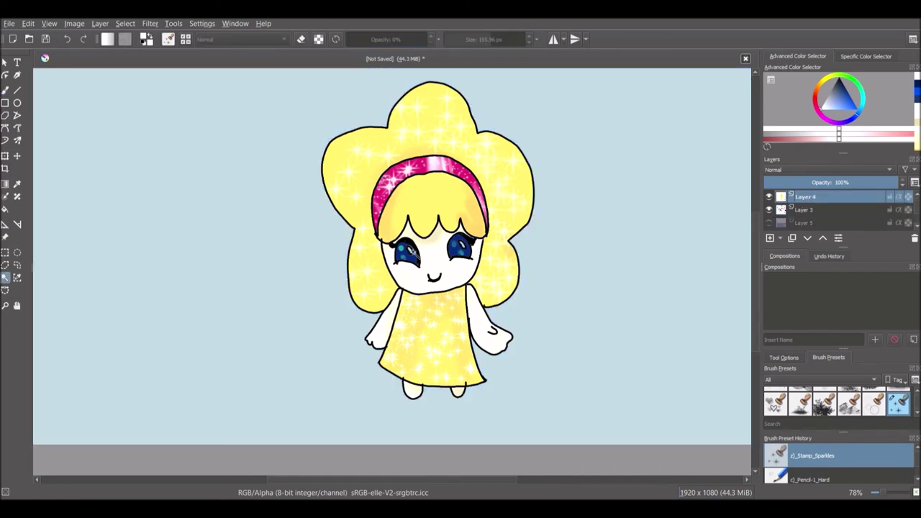
left_click(5, 208)
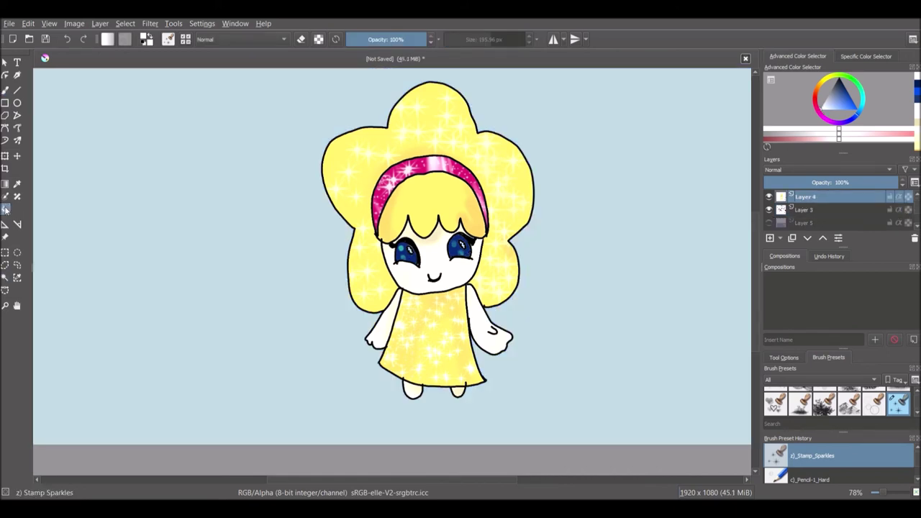
left_click(5, 278)
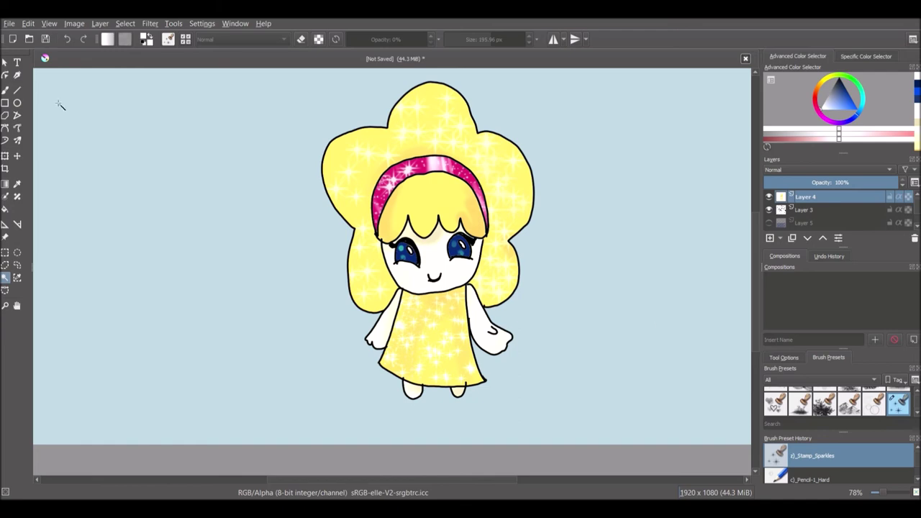
Step: Merge Layer 4 and Layer 3 into one character layer and show the starry background again
left_click(802, 210, "shift")
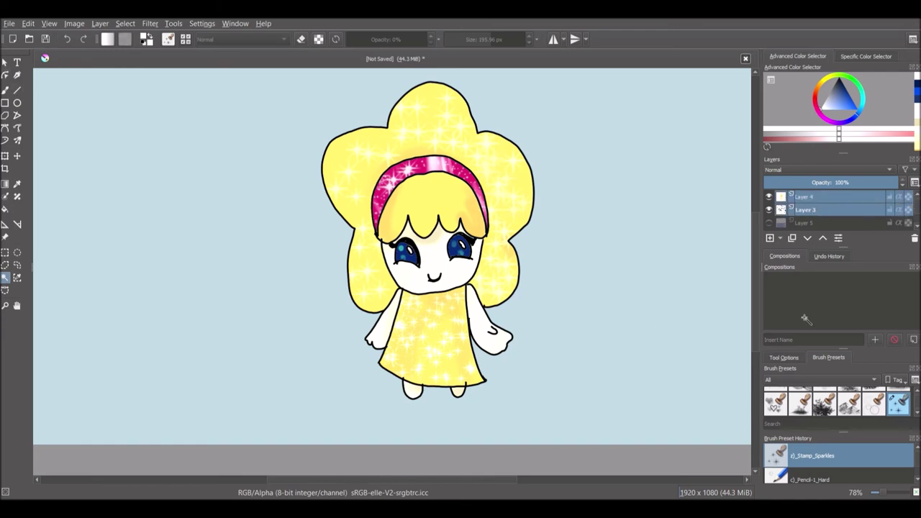
key("ctrl+e")
left_click(769, 209)
scroll(389, 252, "up", 1)
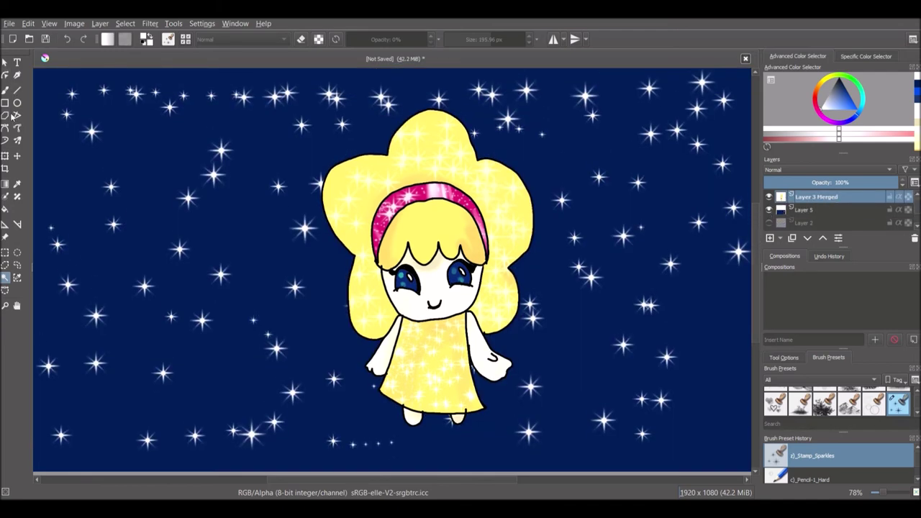
Step: Scale the merged character down and reposition it right of the canvas centre
left_click(6, 156)
left_click_drag(461, 286, 518, 274)
left_click_drag(612, 85, 627, 120)
left_click_drag(581, 429, 534, 307)
left_click_drag(491, 243, 496, 285)
Step: Add a layer between the character and the starry background, and choose the Airbrush Soft brush in pale yellow
left_click(771, 238)
left_click_drag(843, 200, 876, 229)
scroll(839, 466, "down", 3)
left_click(839, 470)
left_click_drag(817, 110, 817, 91)
left_click(848, 110)
left_click(828, 81)
left_click(832, 121)
key("b")
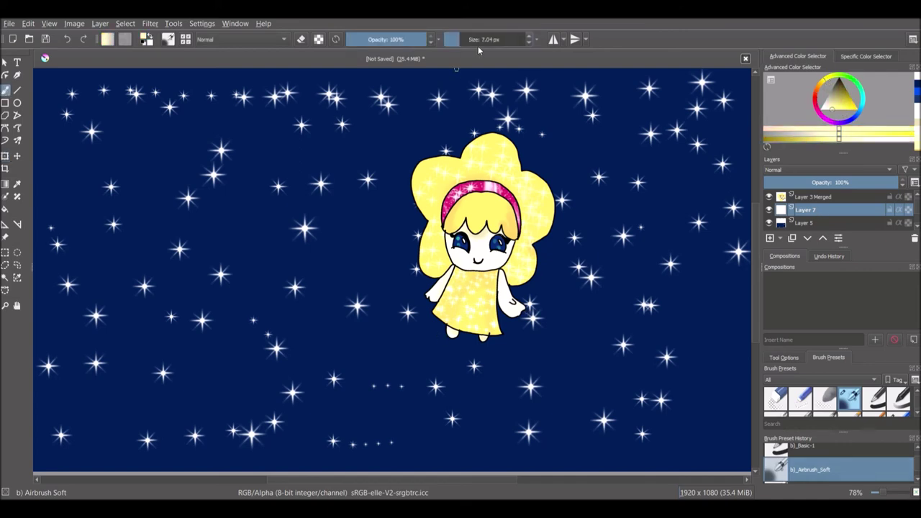
Step: Airbrush a pale yellow star outline around the character and curved streaks on its left at 98.03 px
mouse_move(447, 331)
left_mouse_down()
mouse_move(420, 343)
mouse_move(405, 337)
mouse_move(381, 300)
mouse_move(343, 195)
mouse_move(498, 89)
mouse_move(562, 161)
mouse_move(587, 212)
mouse_move(571, 353)
mouse_move(564, 383)
mouse_move(457, 354)
left_mouse_up()
mouse_move(356, 394)
left_mouse_down()
mouse_move(155, 308)
mouse_move(277, 385)
left_mouse_up()
left_click_drag(117, 310, 277, 371)
left_click_drag(77, 173, 333, 347)
left_click_drag(124, 160, 325, 314)
left_click_drag(173, 128, 347, 267)
left_click_drag(191, 89, 336, 212)
left_click_drag(288, 120, 324, 148)
mouse_move(381, 167)
left_mouse_down()
mouse_move(410, 259)
mouse_move(533, 165)
mouse_move(576, 288)
mouse_move(395, 339)
mouse_move(491, 311)
left_mouse_up()
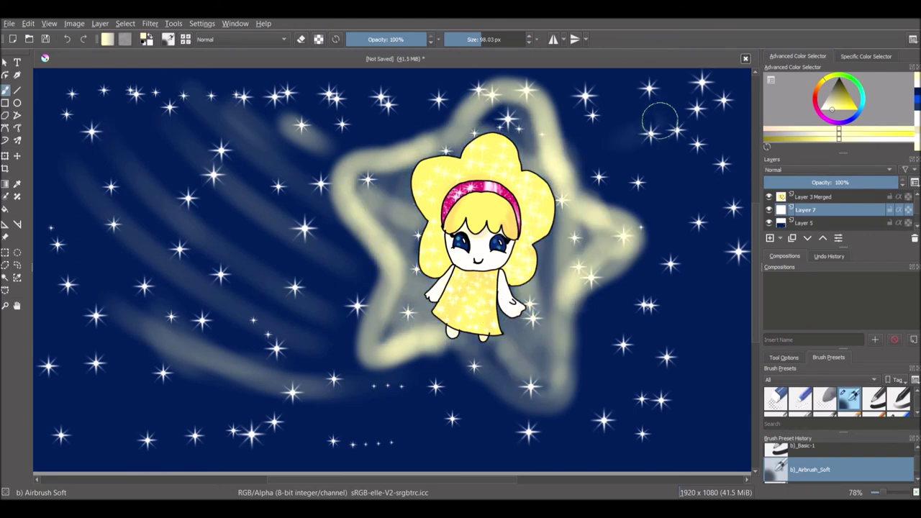
Step: Airbrush pale yellow rays radiating outward from both sides of the star outline
left_click_drag(627, 227, 713, 198)
left_click_drag(610, 283, 705, 272)
left_click_drag(579, 311, 643, 390)
left_click_drag(556, 364, 583, 446)
left_click_drag(361, 305, 301, 347)
left_click_drag(362, 241, 272, 275)
left_click_drag(331, 192, 232, 186)
left_click_drag(321, 160, 258, 126)
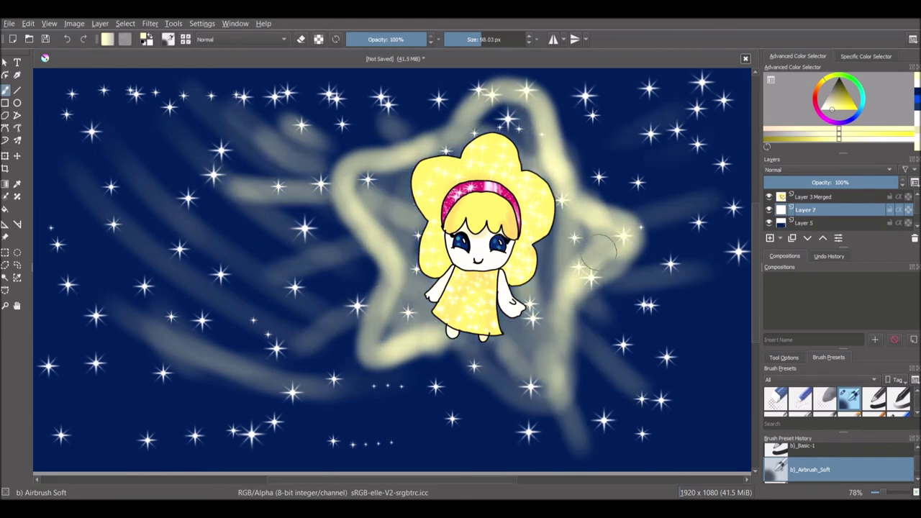
Step: Add a layer above the star glow and airbrush a golden-orange trail sweeping down-left from the character's feet
mouse_move(435, 353)
left_mouse_down()
mouse_move(417, 422)
mouse_move(432, 367)
left_mouse_up()
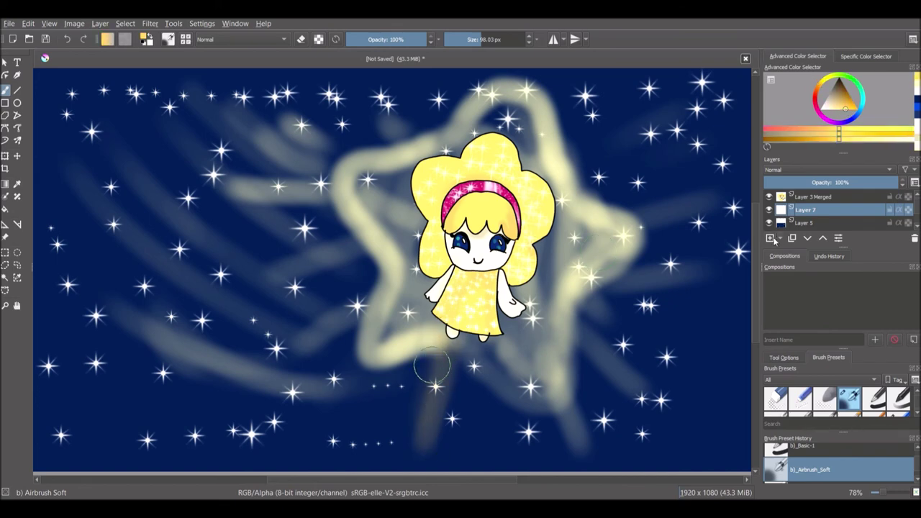
left_click_drag(452, 305, 426, 431)
left_click_drag(444, 345, 378, 428)
left_click_drag(425, 366, 344, 460)
left_click_drag(472, 328, 407, 460)
left_click_drag(392, 374, 324, 455)
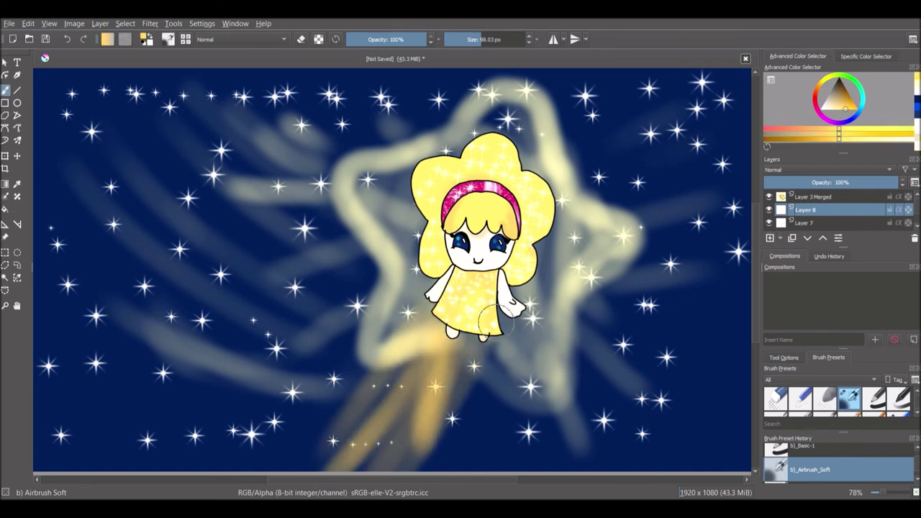
left_click_drag(488, 294, 432, 457)
Step: Hide the star glow layer and widen the golden trail with more strokes towards the lower left
left_click(770, 223)
mouse_move(425, 321)
left_mouse_down()
mouse_move(332, 461)
mouse_move(396, 318)
mouse_move(377, 325)
mouse_move(480, 344)
left_mouse_up()
left_click_drag(371, 406, 242, 468)
mouse_move(461, 353)
left_mouse_down()
mouse_move(345, 464)
mouse_move(392, 464)
mouse_move(352, 466)
left_mouse_up()
Step: Switch to the Stamp Sparkles brush and choose white as the painting colour
left_click(838, 111)
left_click(859, 460)
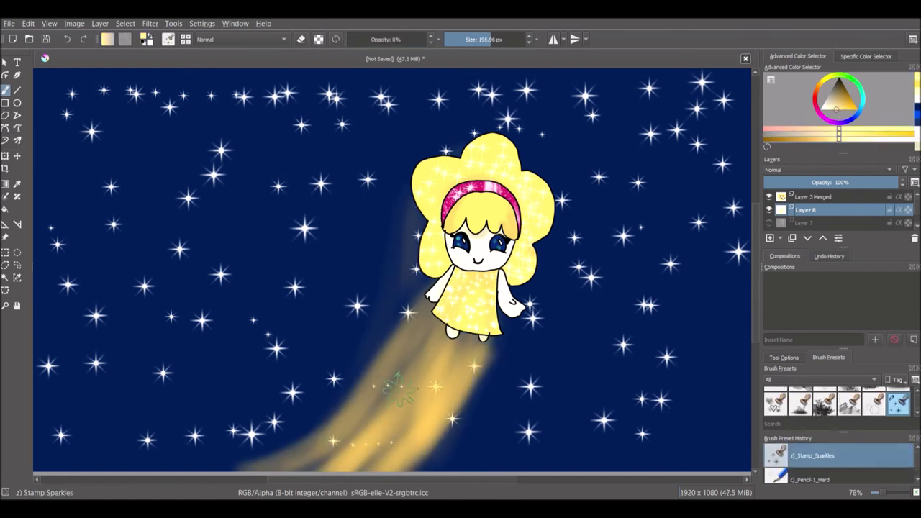
left_click(917, 105)
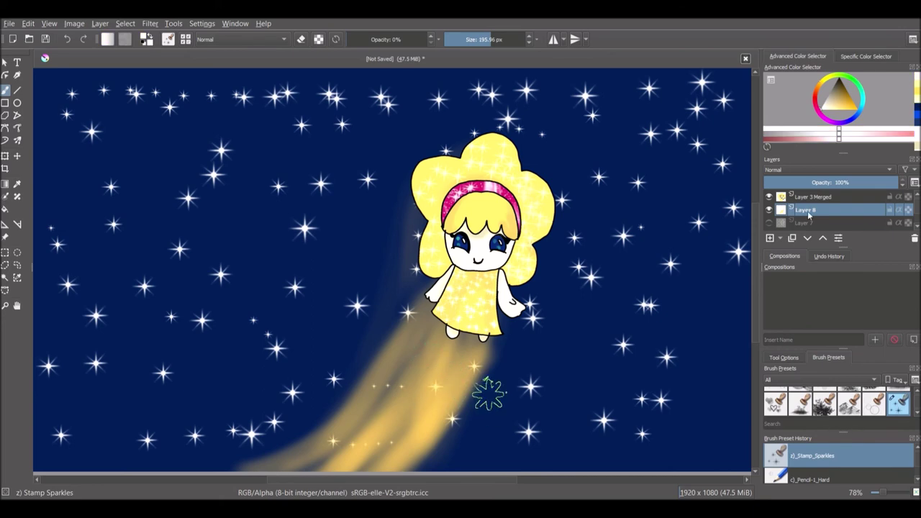
Step: Move the golden trail layer above the character and back below it, showing the star glow layer meanwhile
left_click(822, 237)
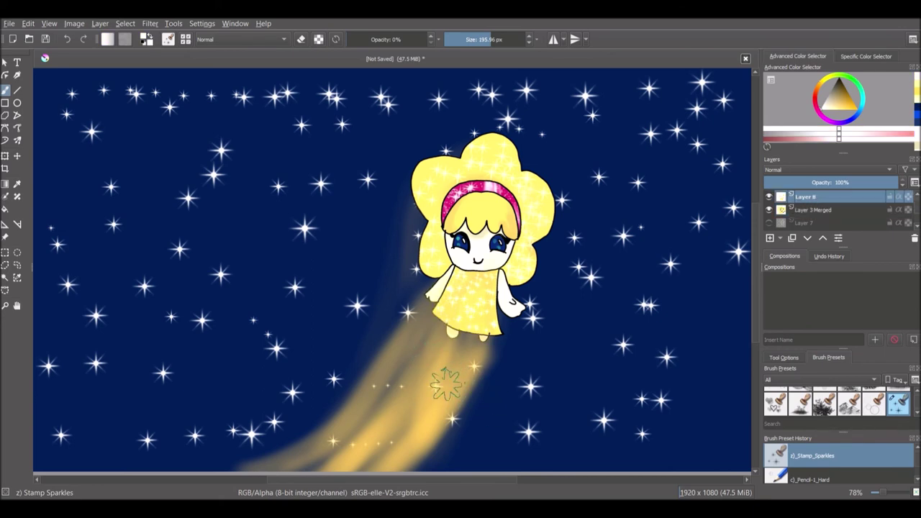
left_click(770, 210)
left_click(841, 111)
left_click(822, 108)
left_click(769, 210)
left_click(770, 223)
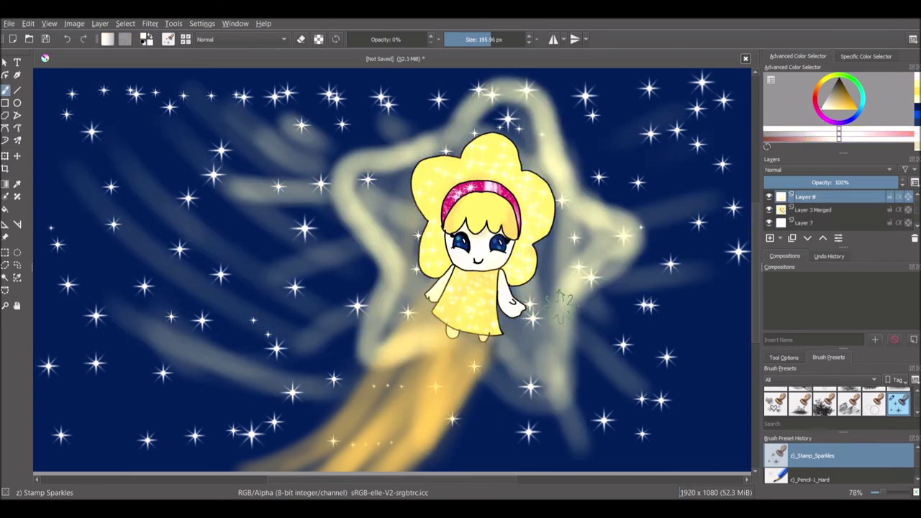
left_click_drag(839, 196, 916, 205)
Step: Hide the star glow and starry background layers, select the character layer and raise the brush opacity to 83%
left_click(769, 196)
left_click(770, 223)
left_click(770, 192)
left_click(816, 197)
left_click(769, 197)
left_click(423, 39)
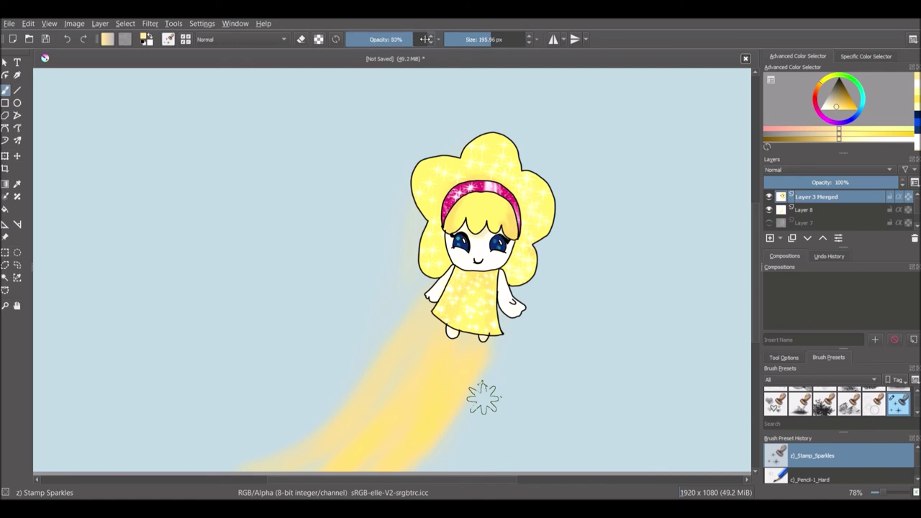
Step: Restore the starry background and stamp pale golden sparkles along the trail below the girl at 100% brush opacity
left_click(423, 415)
left_click(832, 109)
left_click(490, 372)
left_click(496, 328)
left_click(421, 299)
left_click(381, 373)
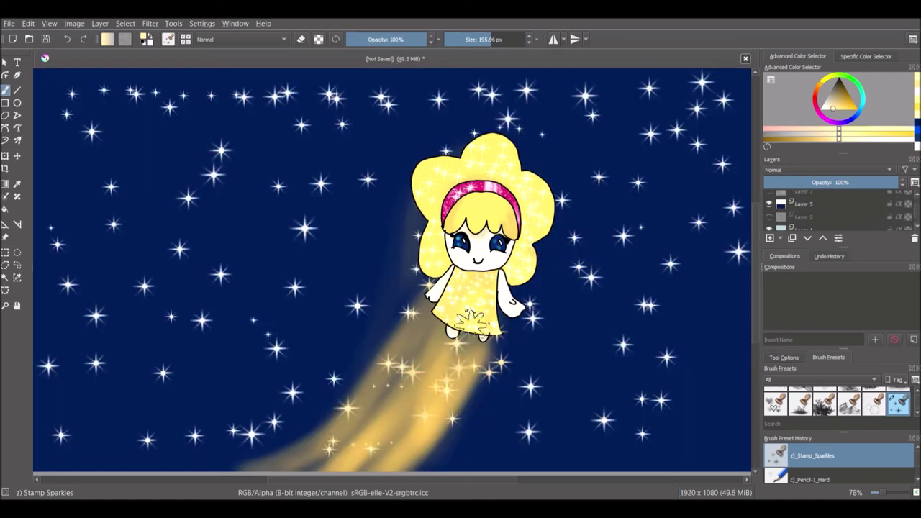
Step: Fill the trail and the area by the girl's hand with more yellow sparkles, varying the brush size up to 172.71 px
left_click(463, 40)
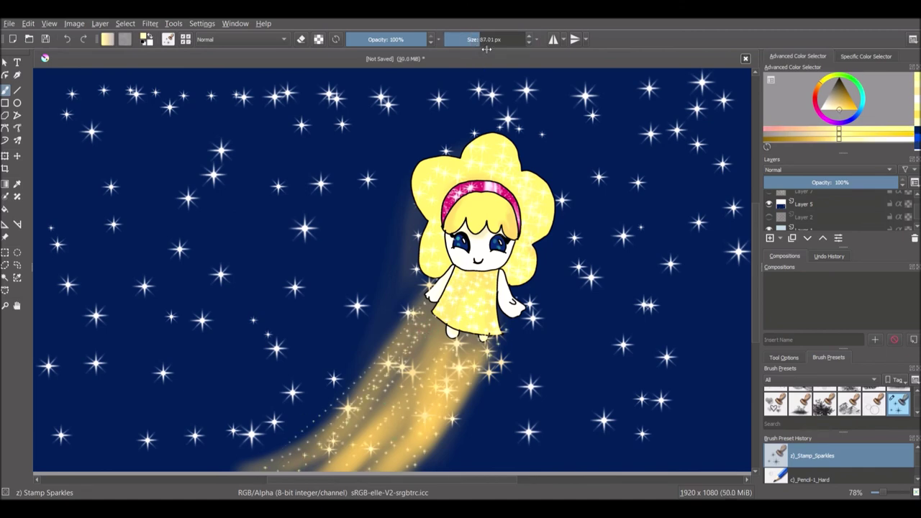
left_click(482, 325)
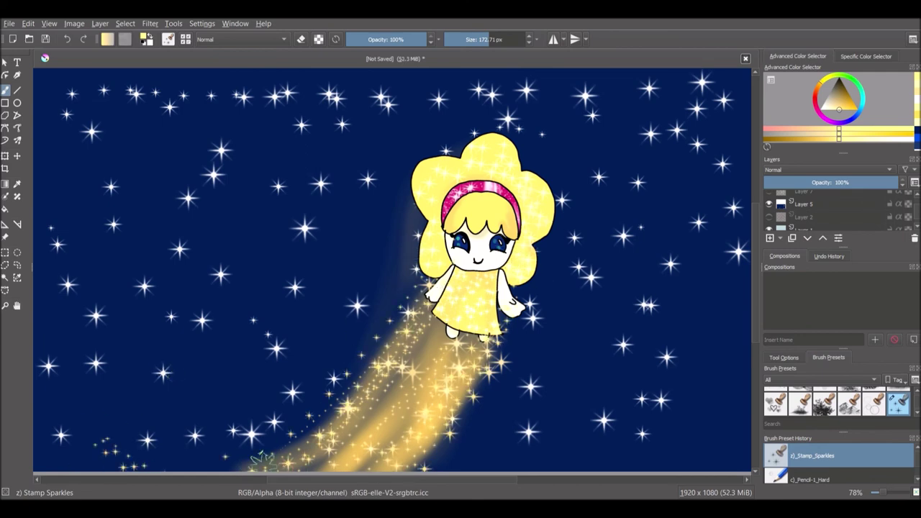
scroll(742, 324, "down", 5)
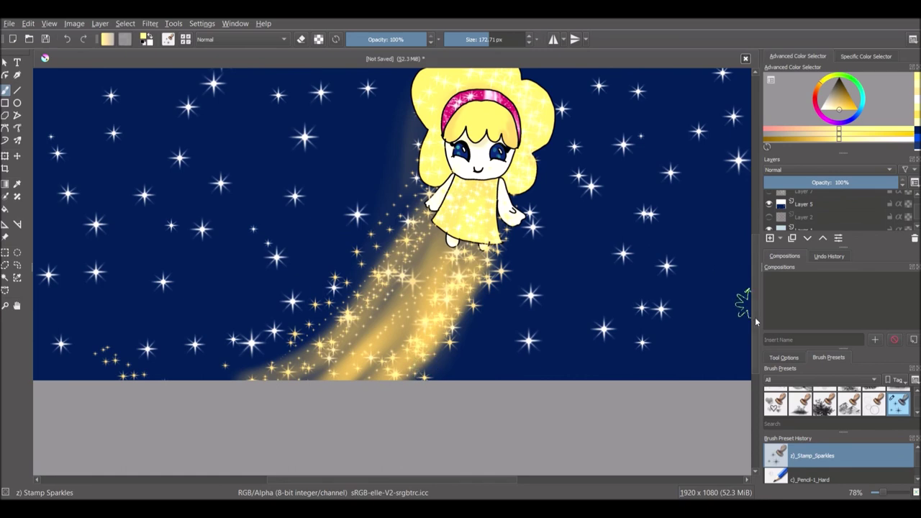
left_click_drag(755, 316, 754, 273)
left_click(5, 306)
left_click(406, 317)
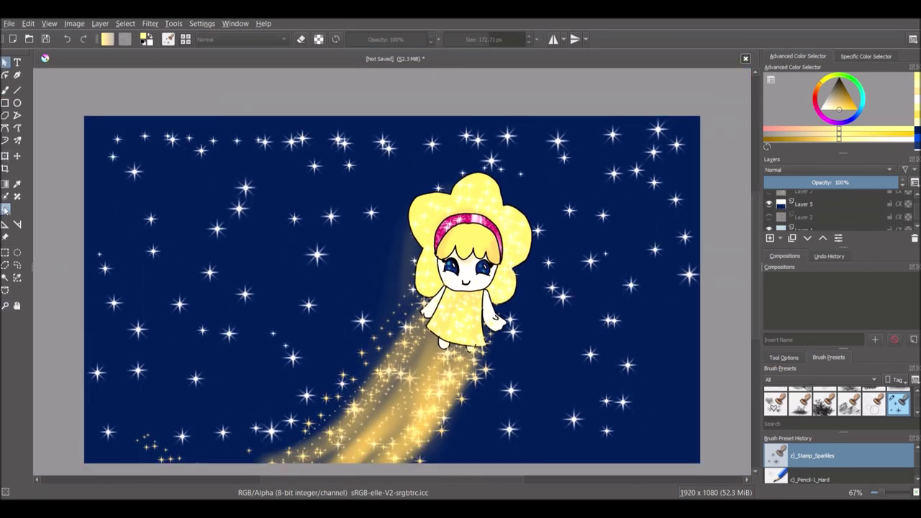
left_click(5, 91)
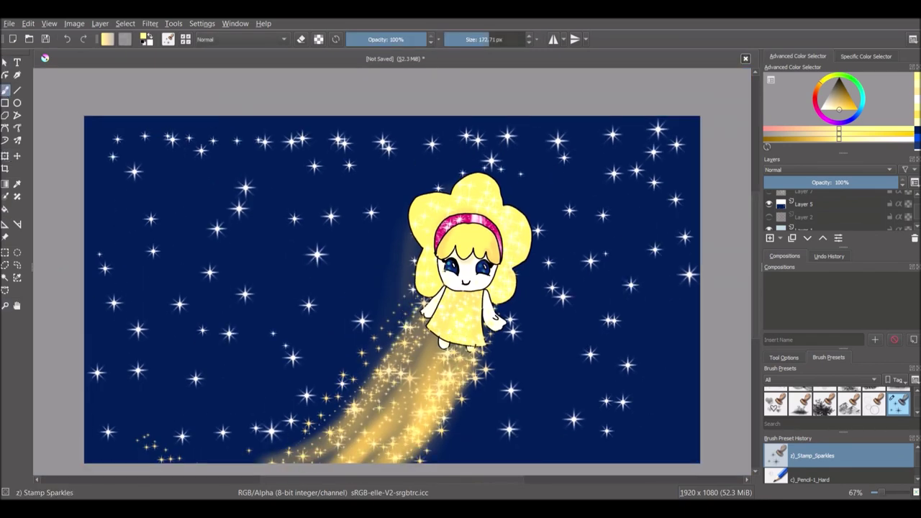
left_click(511, 315)
left_click_drag(403, 480, 390, 480)
left_click(5, 168)
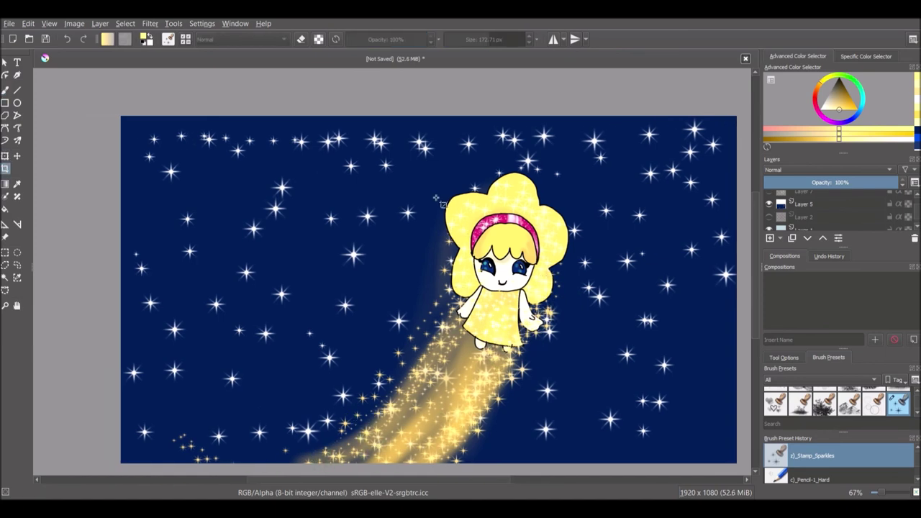
left_click(432, 194)
mouse_move(736, 116)
left_mouse_down()
mouse_move(666, 150)
mouse_move(737, 116)
left_mouse_up()
key("Return")
left_click(508, 464)
key("Return")
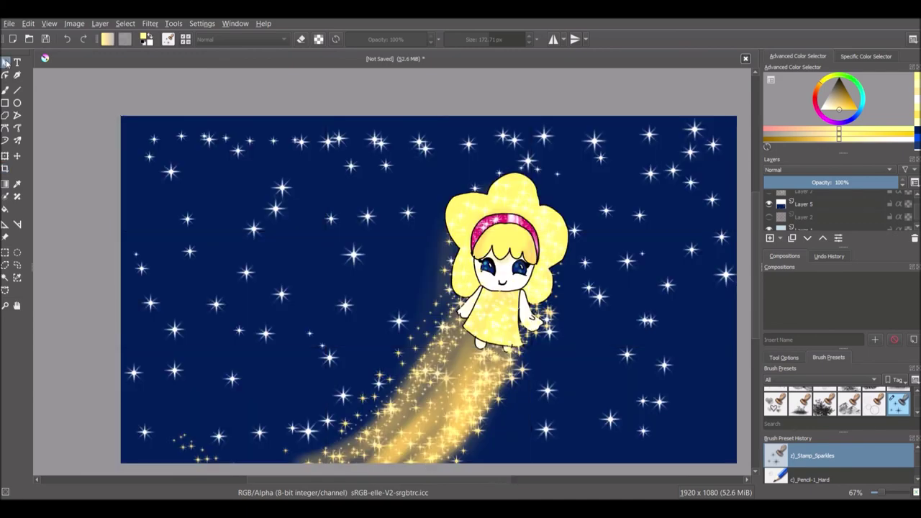